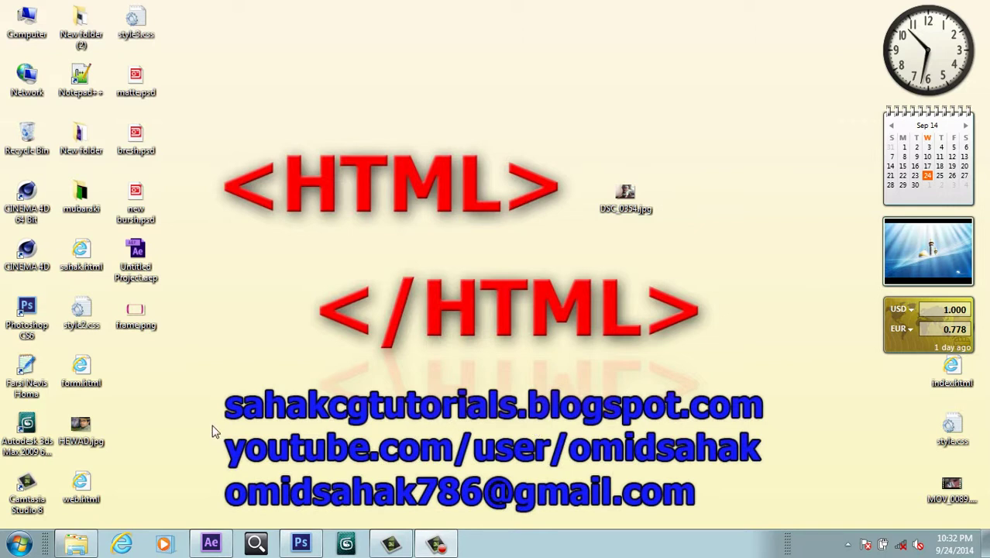
# Step: Open the mubaraki\png folder of rendered comp videos and start playing Comp 1_3_1.mp4
pyautogui.click(85, 546)
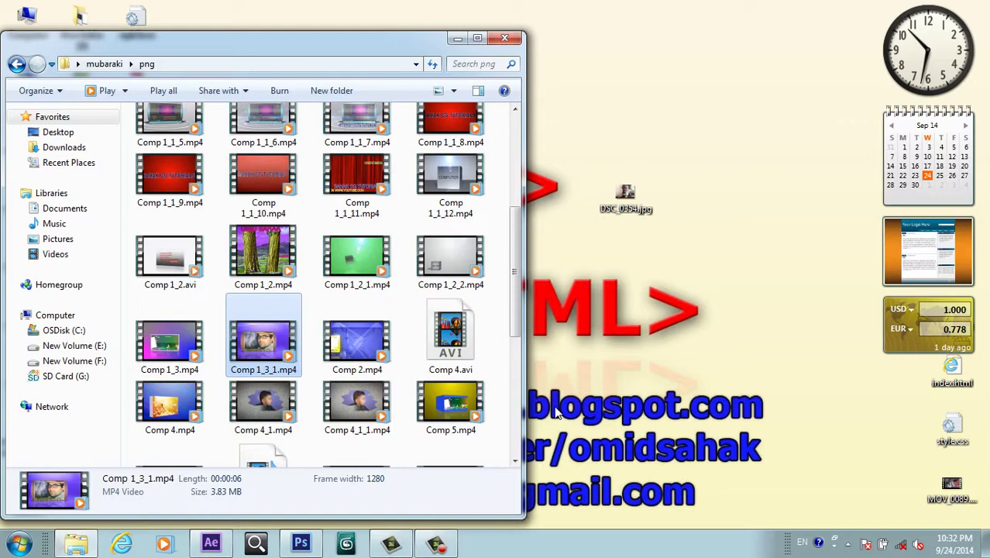
# Step: Watch the Comp 1_3_1.mp4 preview full screen, then close Windows Media Player
pyautogui.doubleClick(263, 357)
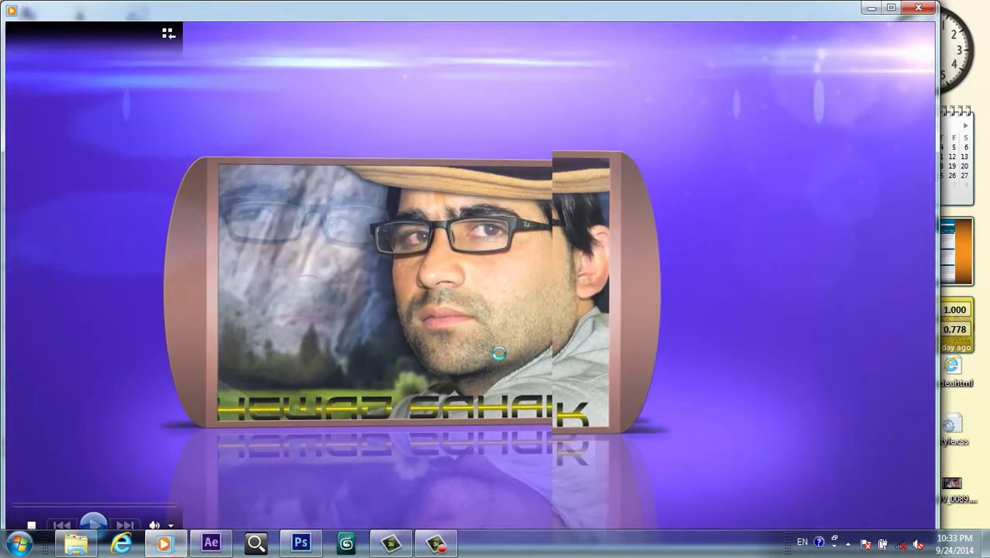
pyautogui.doubleClick(499, 352)
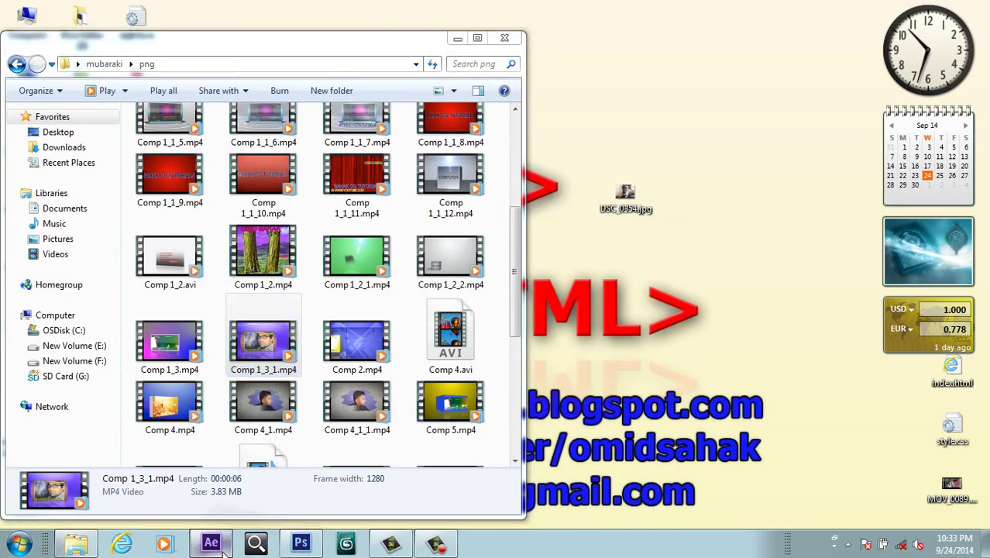
# Step: Close the Comp 1, Comp 2 and frame timelines and create a 1280×720, 25 fps, 30-second Comp 3
pyautogui.click(211, 543)
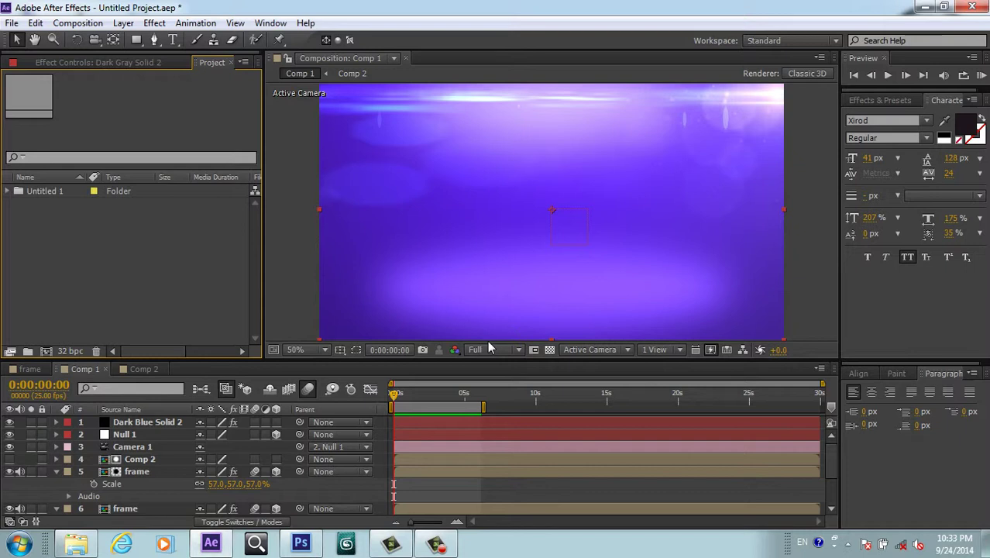
pyautogui.click(105, 373)
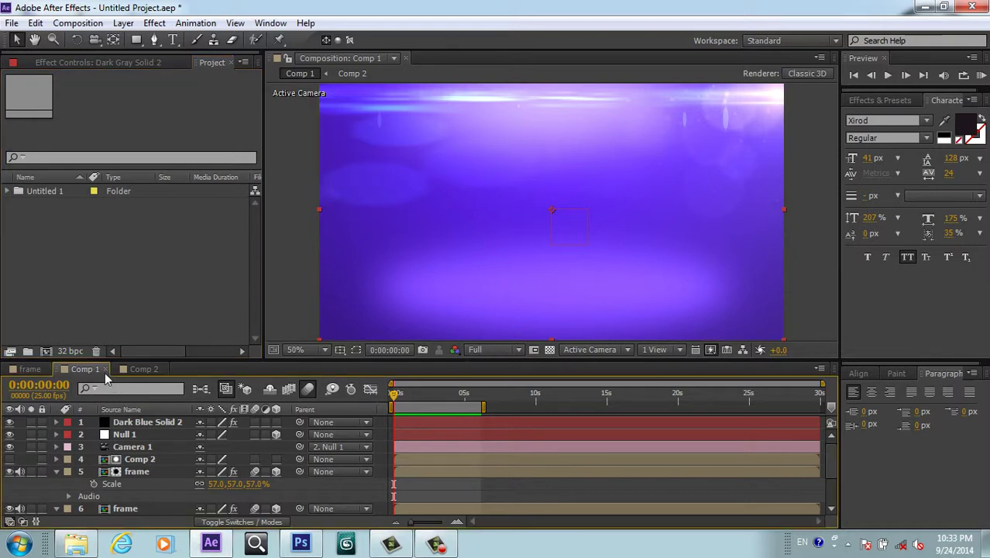
pyautogui.click(104, 369)
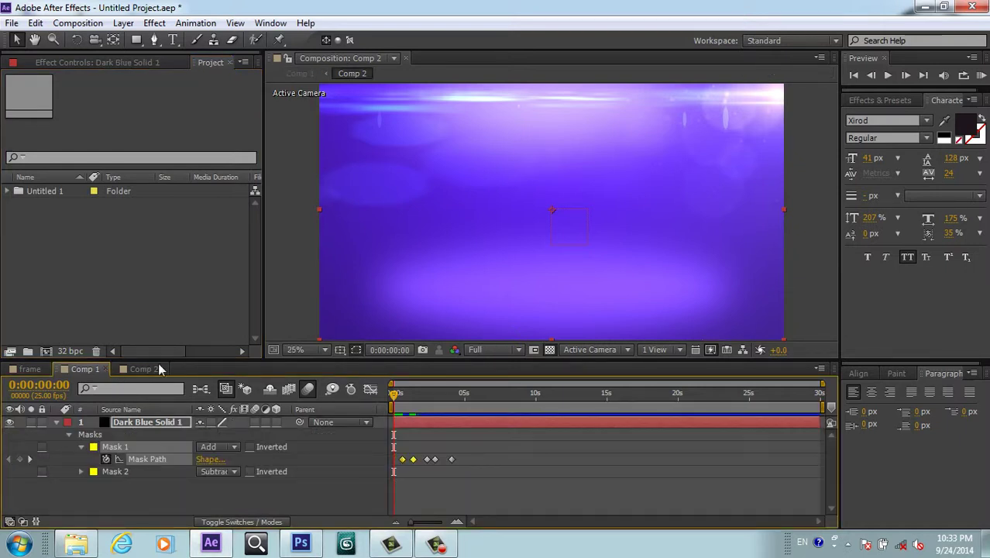
pyautogui.click(103, 369)
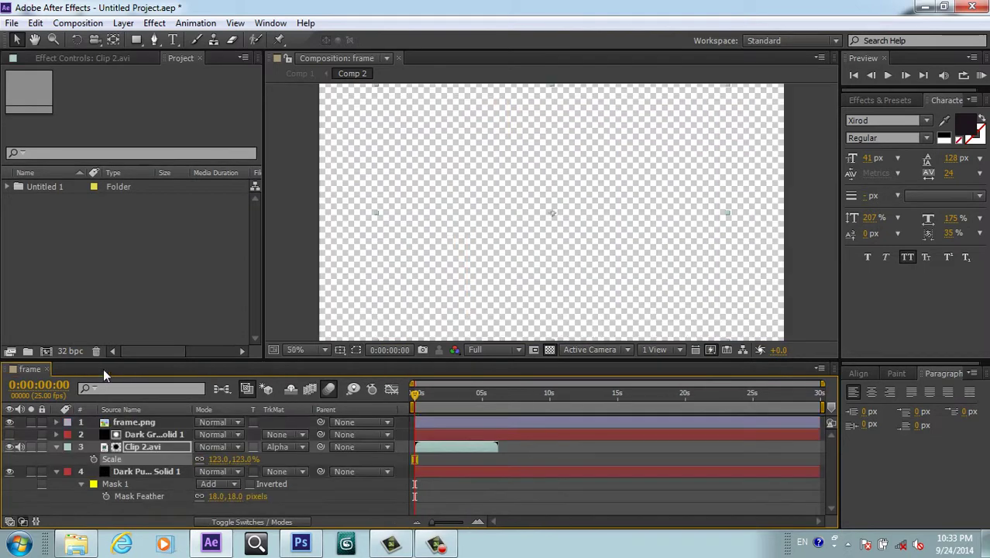
pyautogui.click(48, 369)
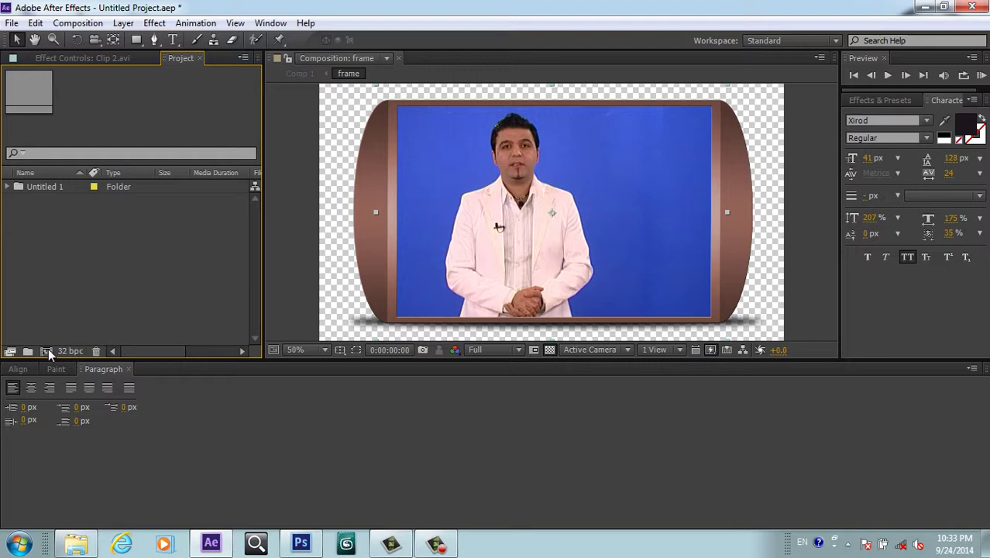
pyautogui.click(47, 350)
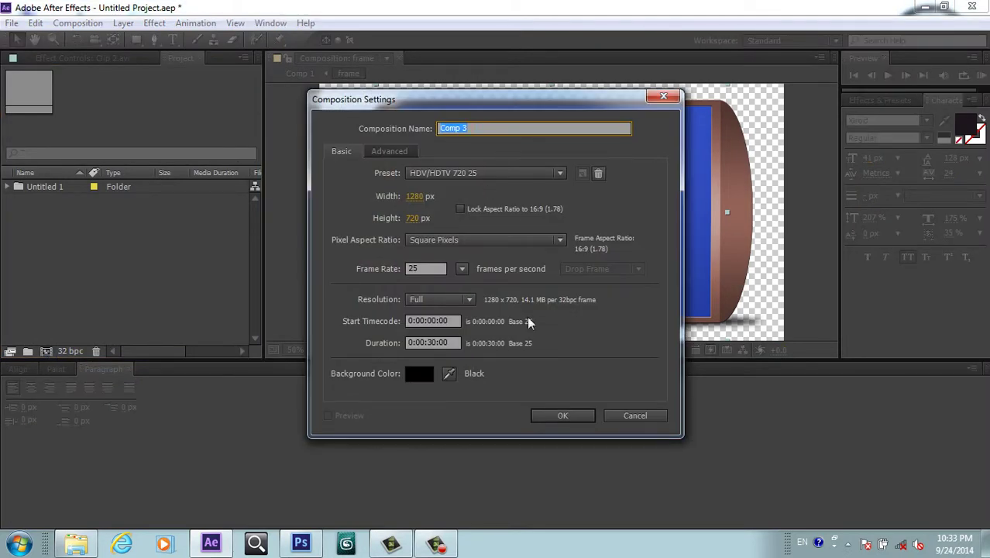
pyautogui.click(551, 412)
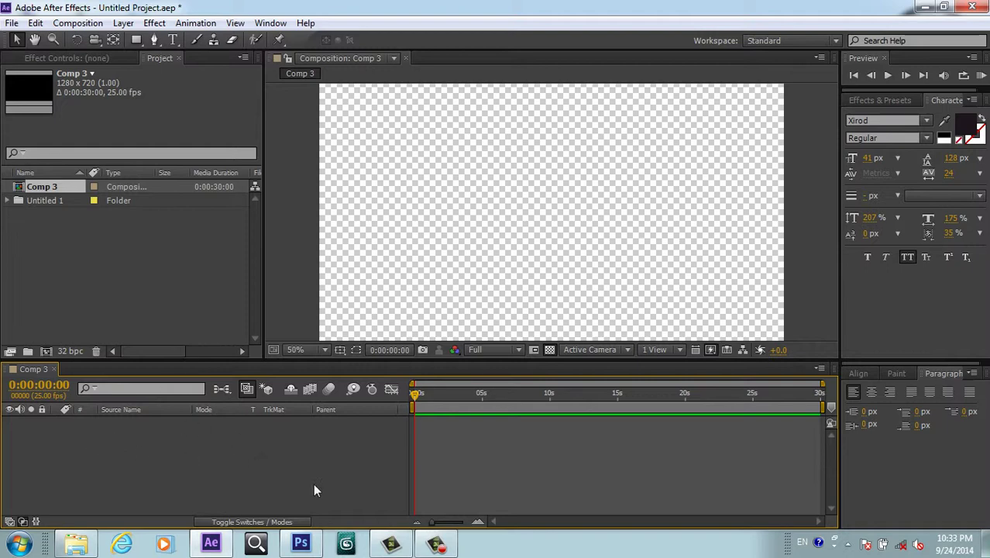
pyautogui.click(301, 543)
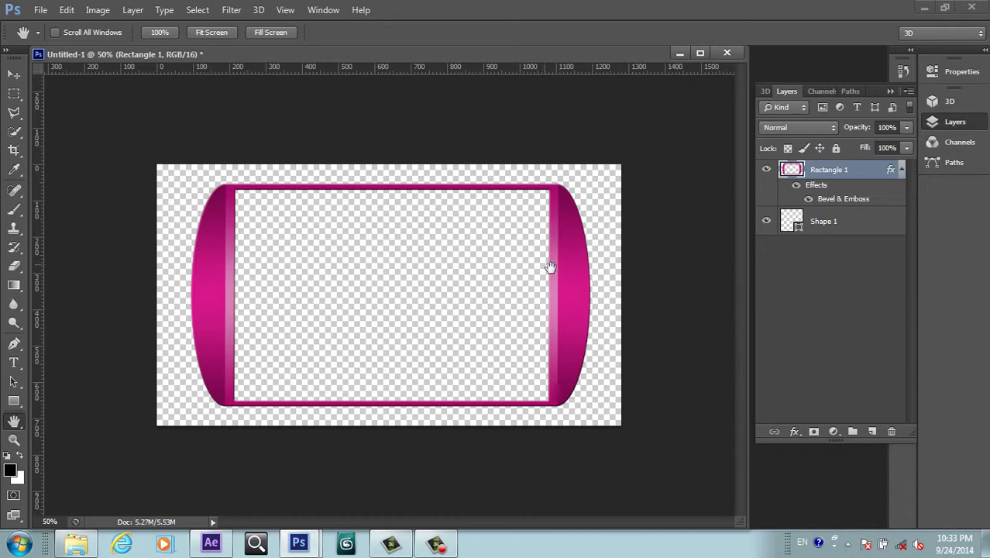
pyautogui.click(925, 8)
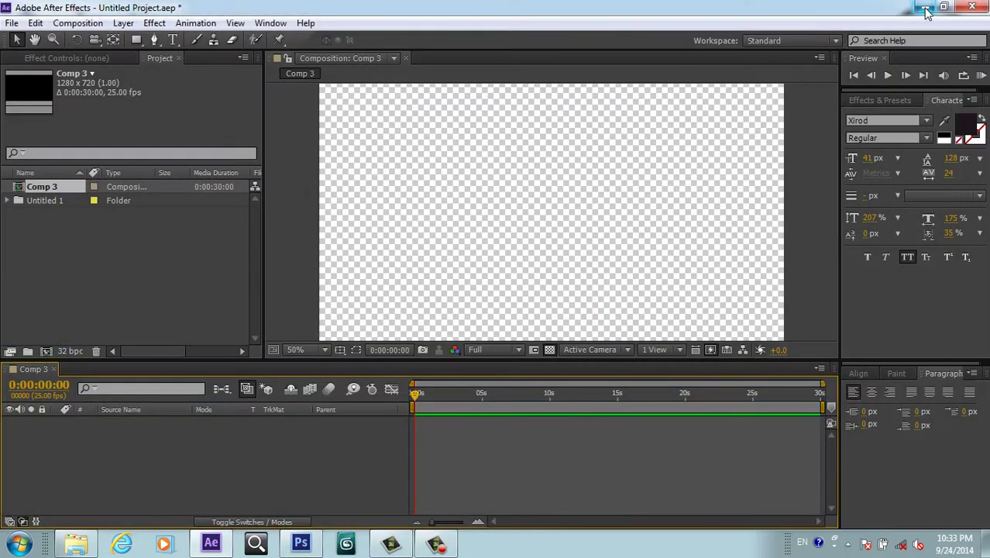
# Step: Import frame.png from the Desktop and add it to Comp 3 as layer 1
pyautogui.click(83, 273)
pyautogui.doubleClick(84, 274)
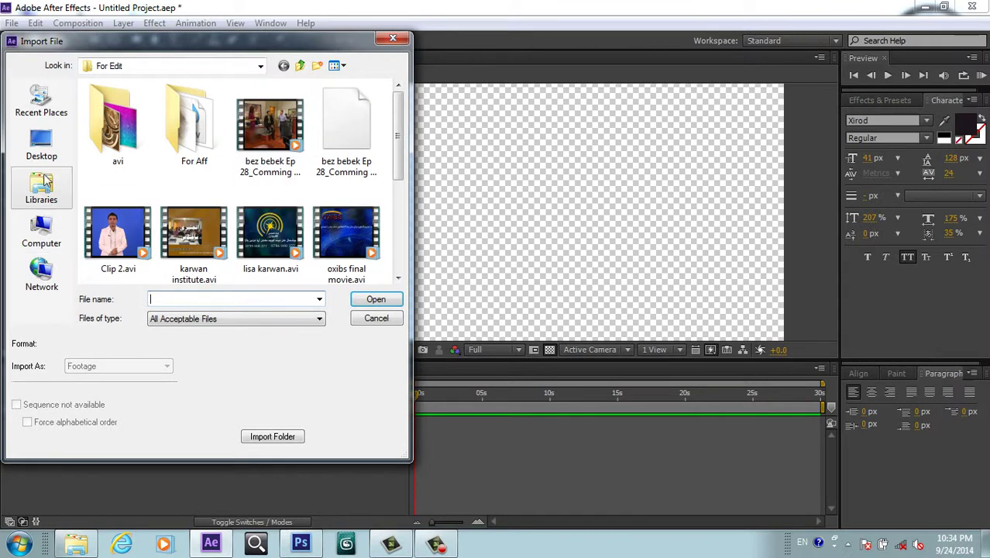
pyautogui.click(48, 158)
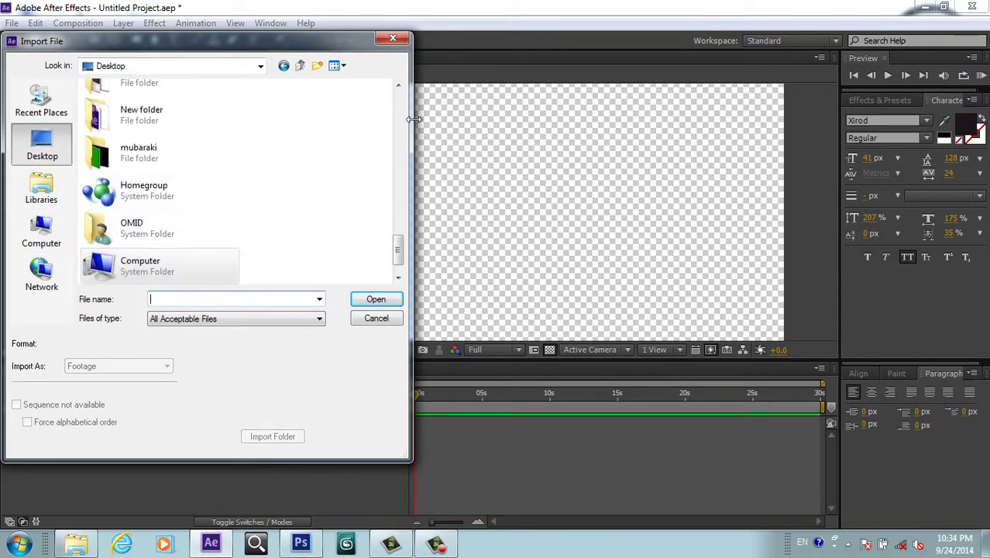
pyautogui.moveTo(398, 245); pyautogui.dragTo(393, 154)
pyautogui.click(141, 199)
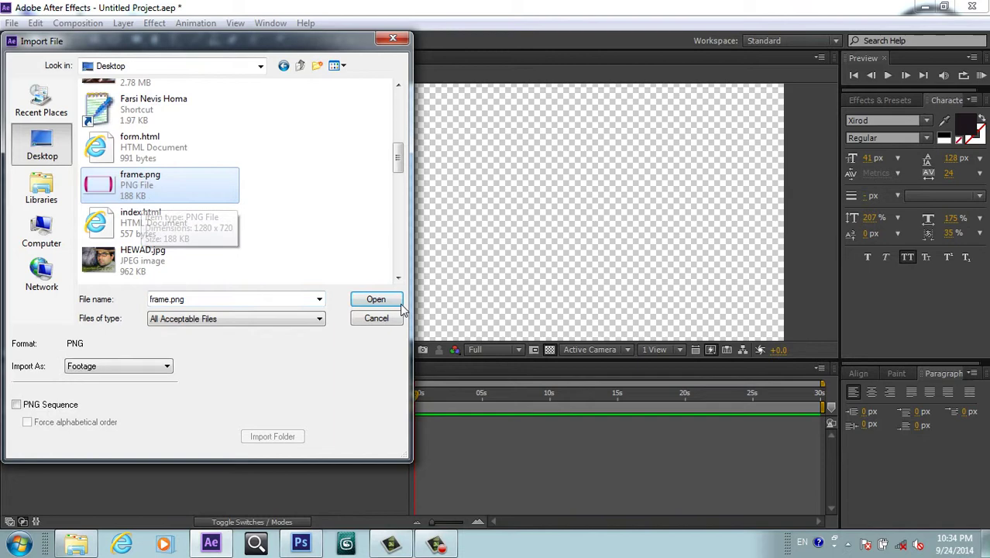
pyautogui.click(375, 307)
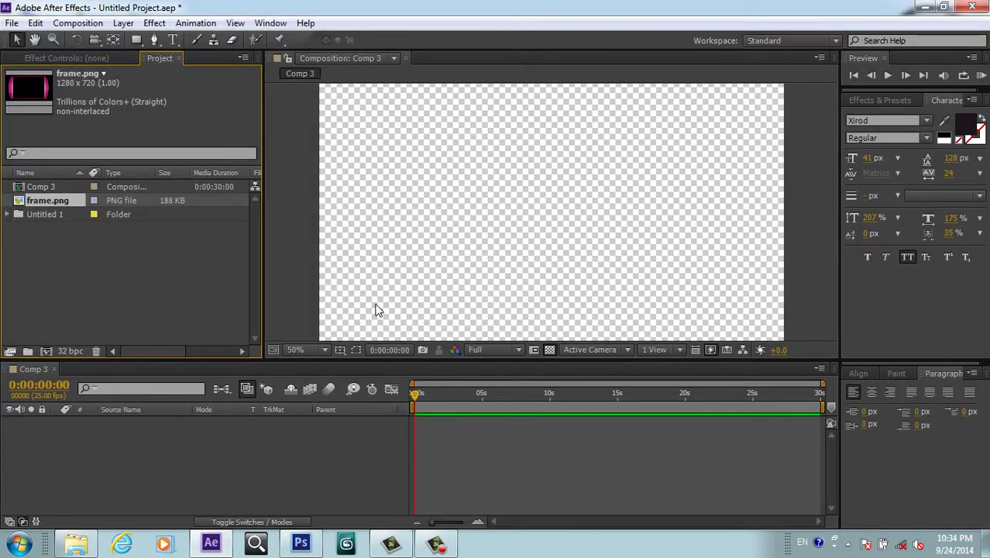
pyautogui.moveTo(60, 201); pyautogui.dragTo(139, 444)
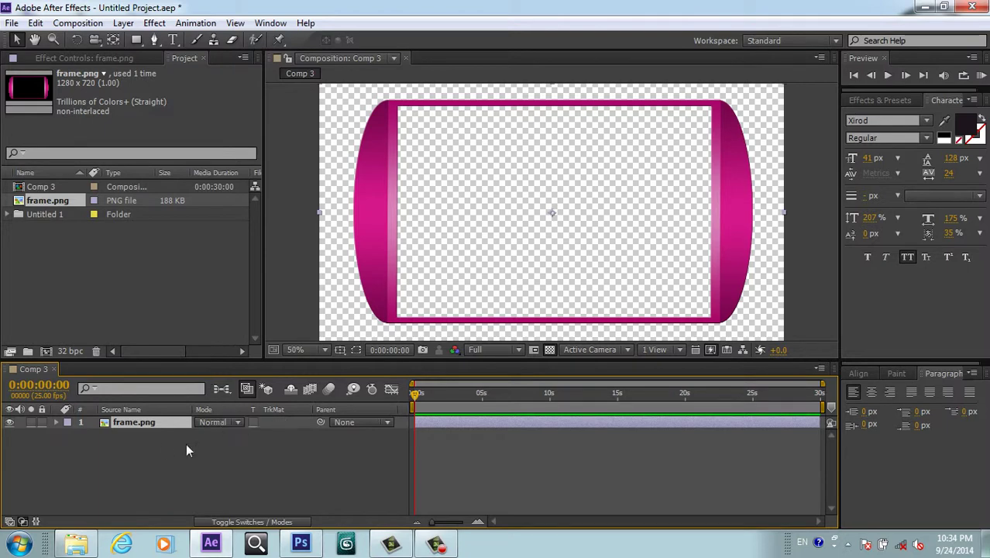
# Step: Add a full-size Dark Blue Solid 3 layer and move it beneath frame.png
pyautogui.rightClick(164, 444)
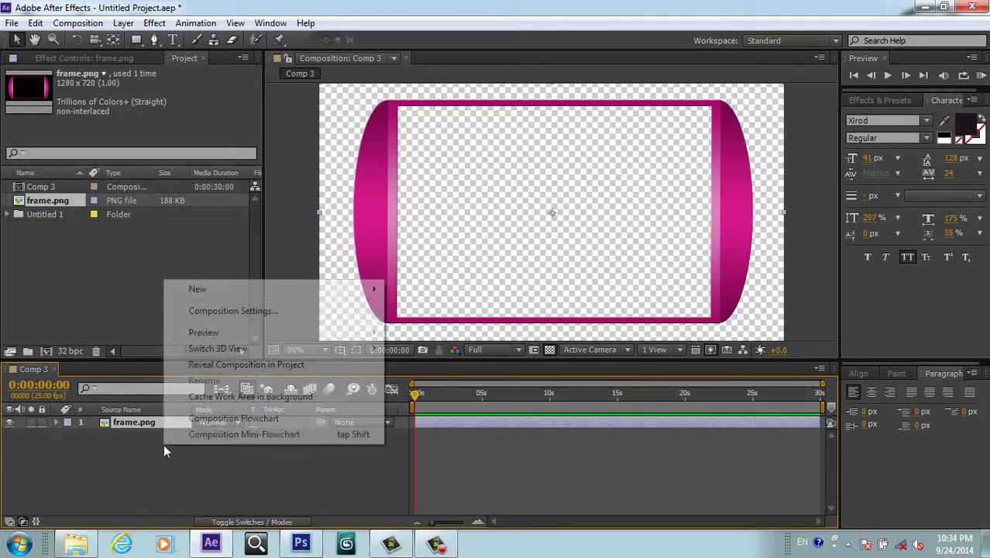
pyautogui.moveTo(227, 296)
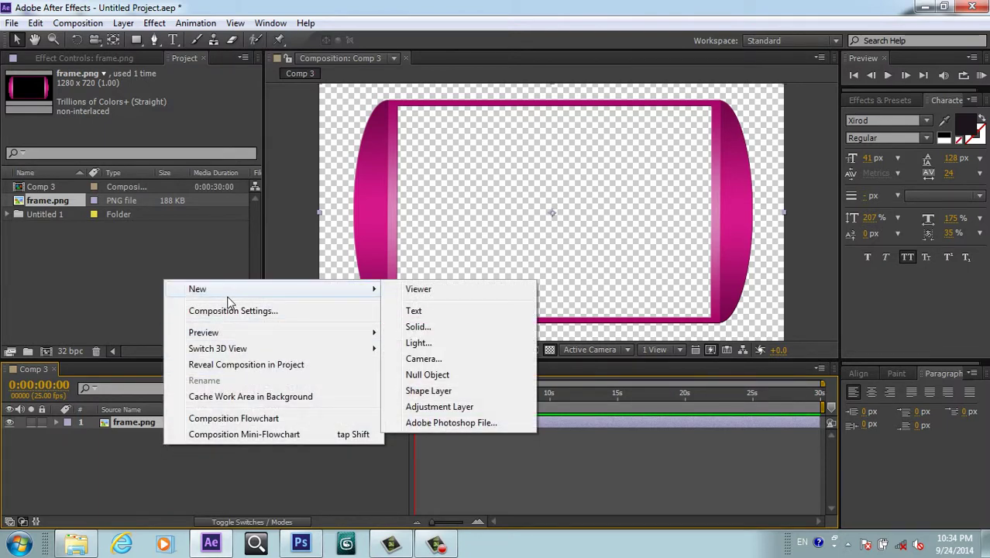
pyautogui.click(431, 326)
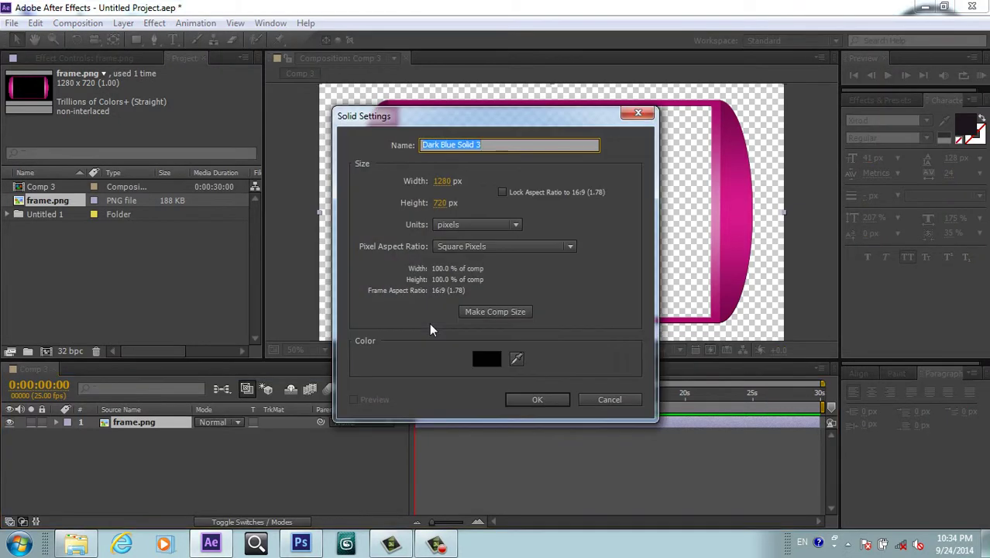
pyautogui.click(515, 399)
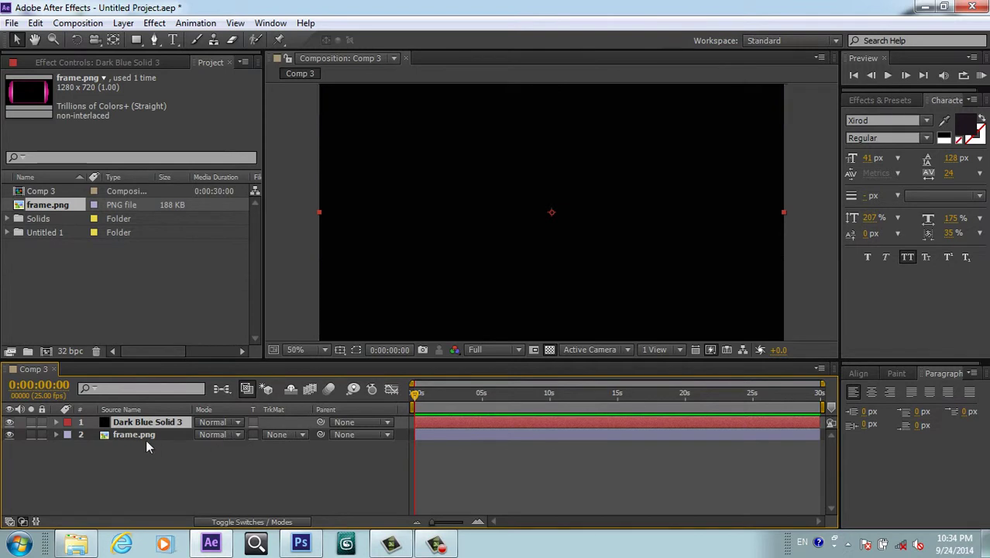
pyautogui.moveTo(144, 426); pyautogui.dragTo(141, 459)
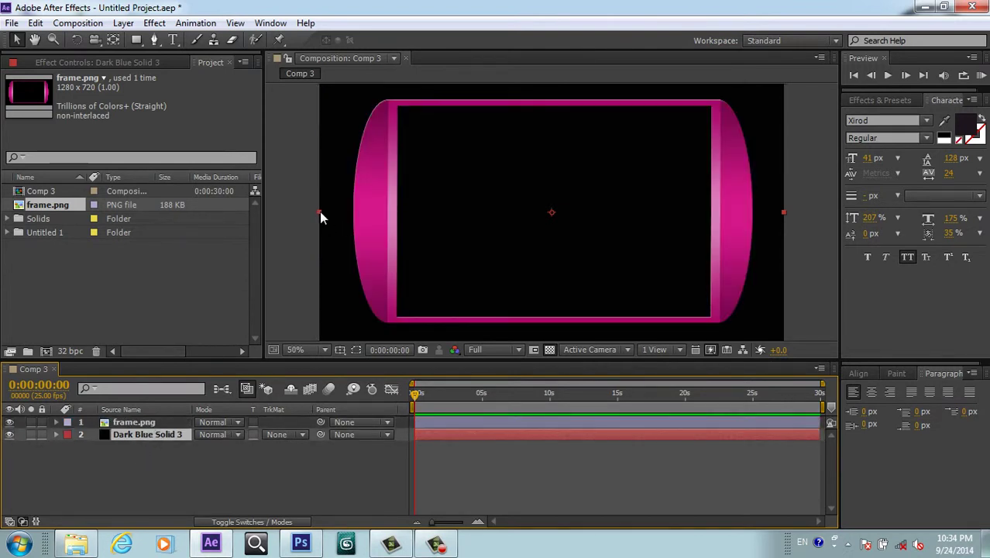
# Step: Resize and nudge the solid so it fills the pink frame's inner opening
pyautogui.moveTo(320, 214); pyautogui.dragTo(392, 224)
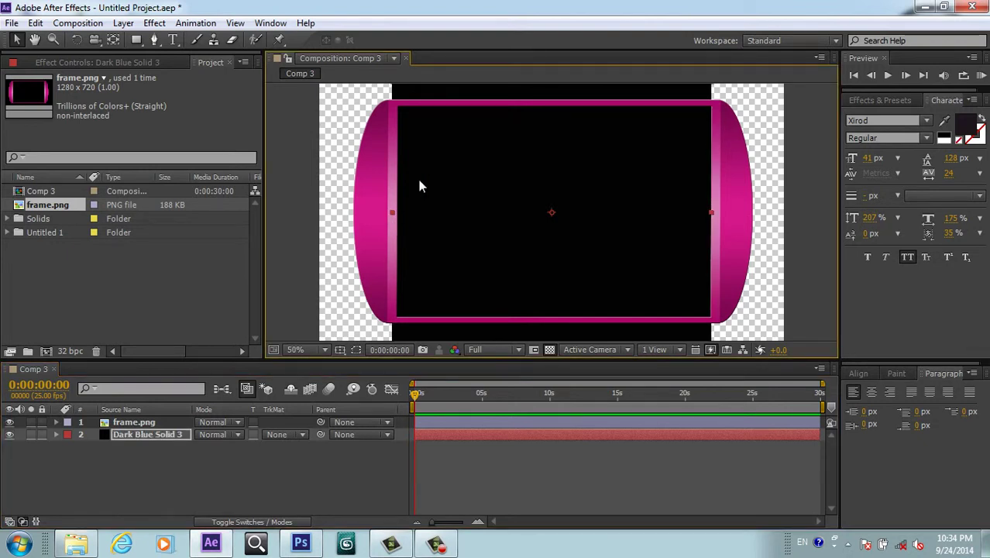
pyautogui.press(',')
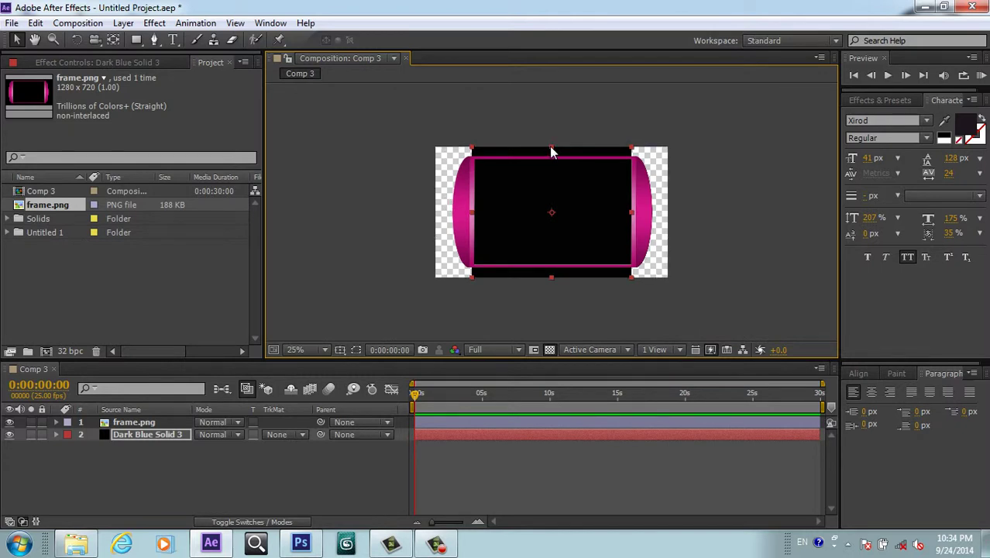
pyautogui.moveTo(551, 148); pyautogui.dragTo(551, 156)
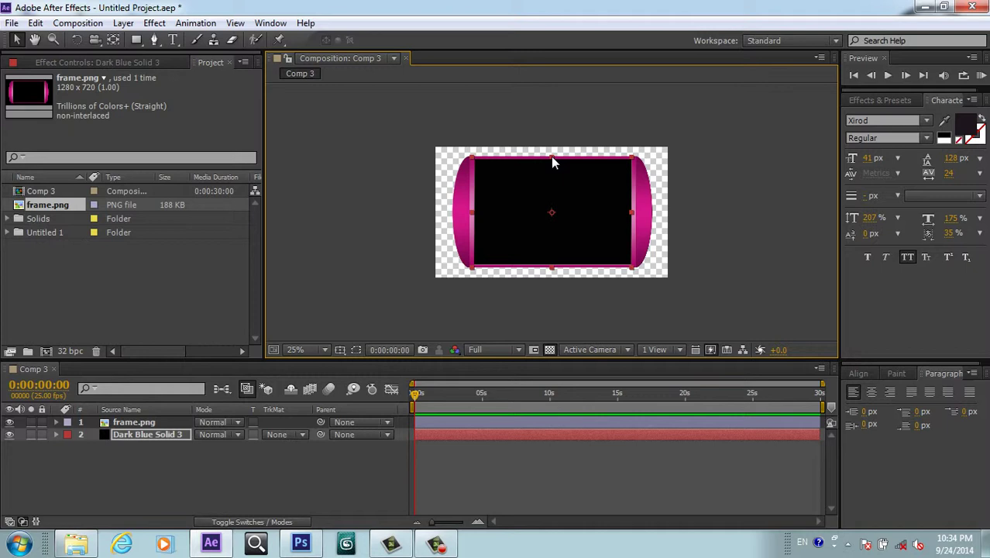
pyautogui.press('.')
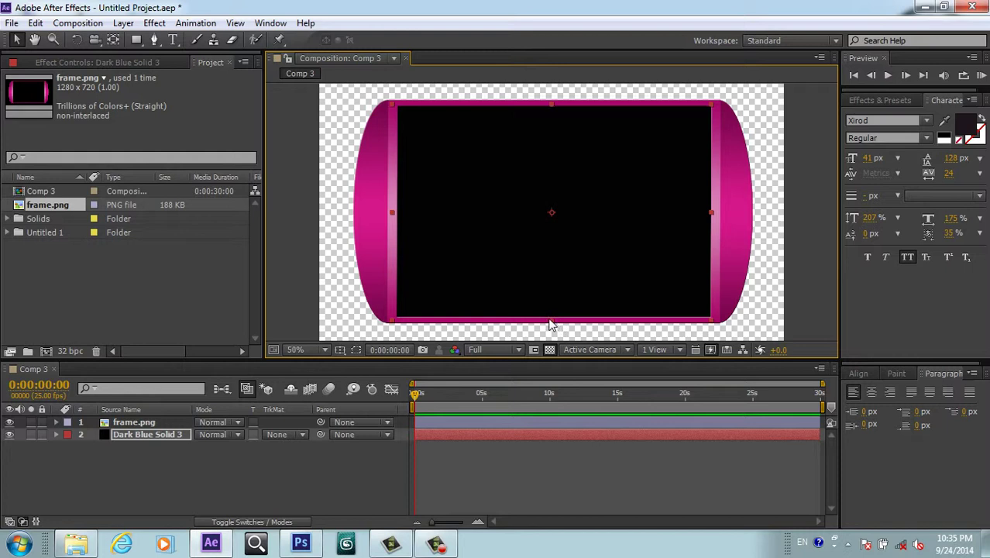
pyautogui.moveTo(549, 324); pyautogui.dragTo(549, 323)
pyautogui.press('Right')
pyautogui.press('Right')
pyautogui.press('Right')
pyautogui.press('Right')
pyautogui.press('Right')
pyautogui.press('Right')
pyautogui.press('Left')
# Step: Add Clip 2.avi from the Untitled 1 folder to Comp 3 as the bottom layer
pyautogui.click(8, 220)
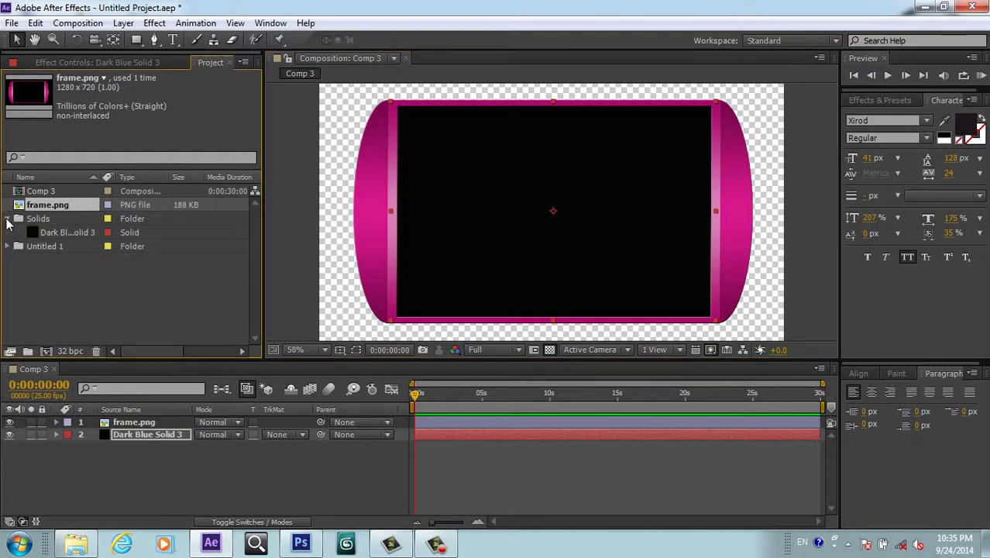
pyautogui.click(8, 219)
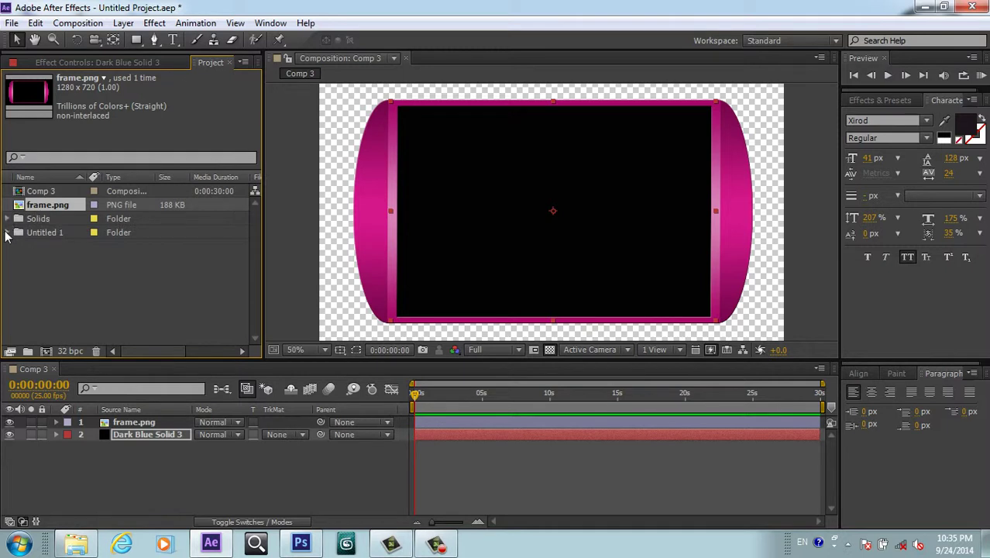
pyautogui.click(8, 233)
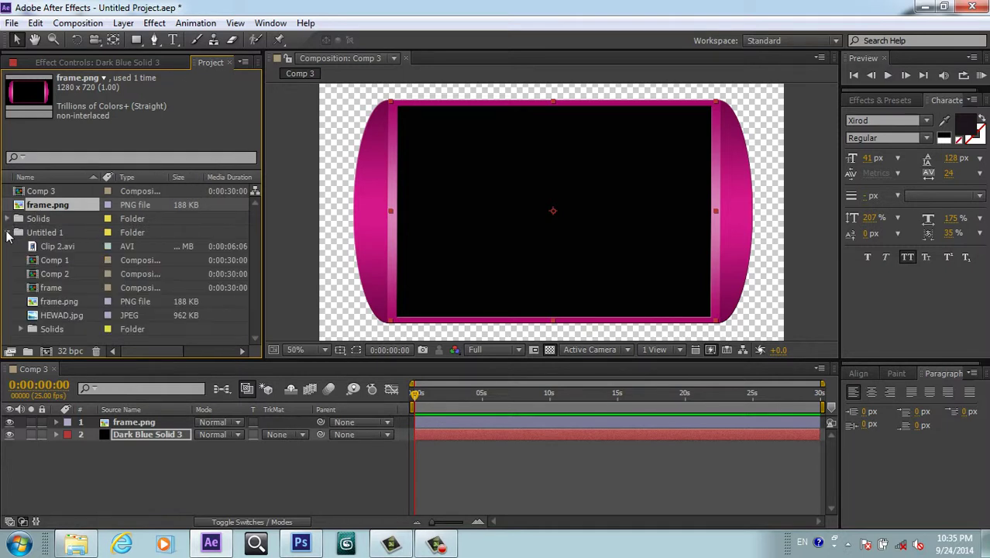
pyautogui.click(71, 245)
pyautogui.moveTo(71, 246); pyautogui.dragTo(117, 447)
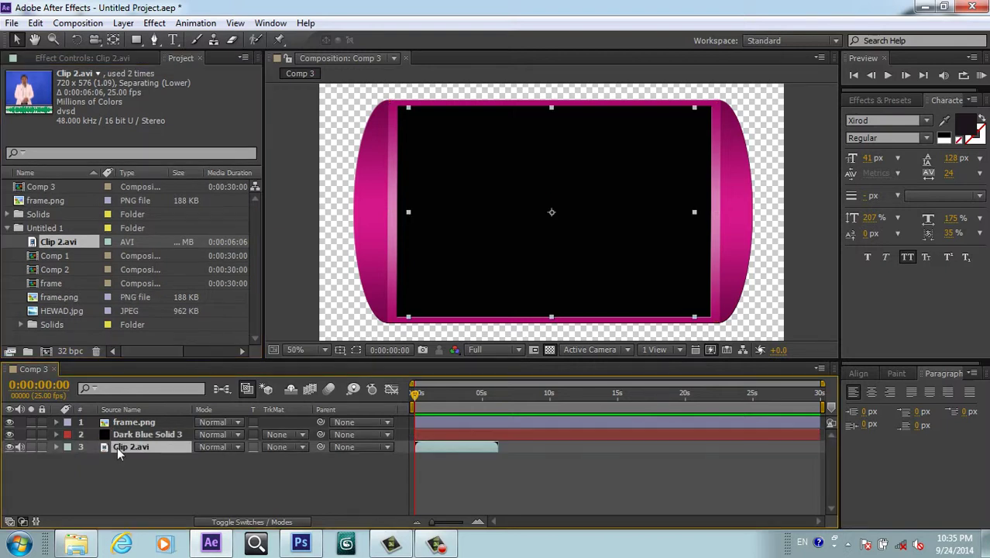
pyautogui.click(10, 228)
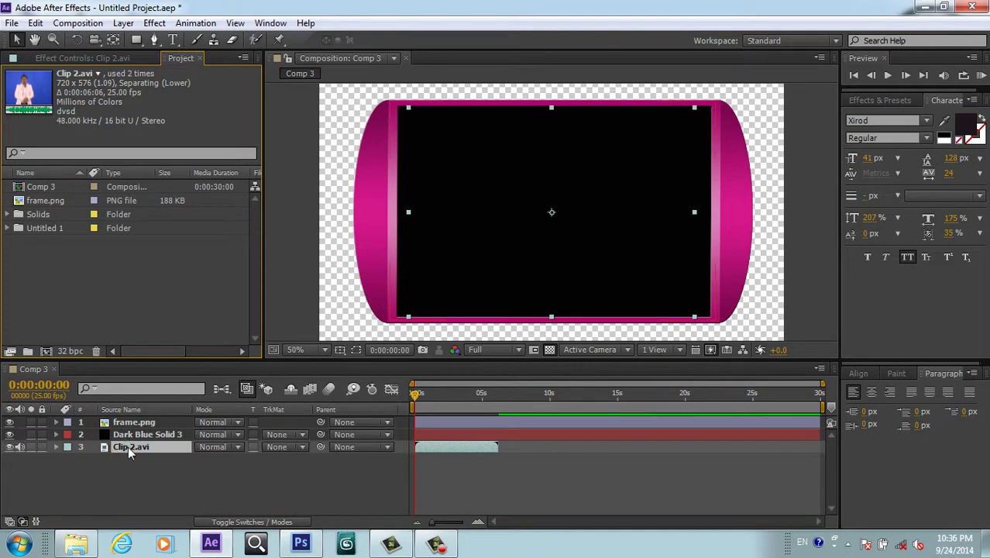
# Step: Set Clip 2.avi's track matte to Alpha Matte 'Dark Blue Solid 3' and scale it to 129%
pyautogui.click(302, 447)
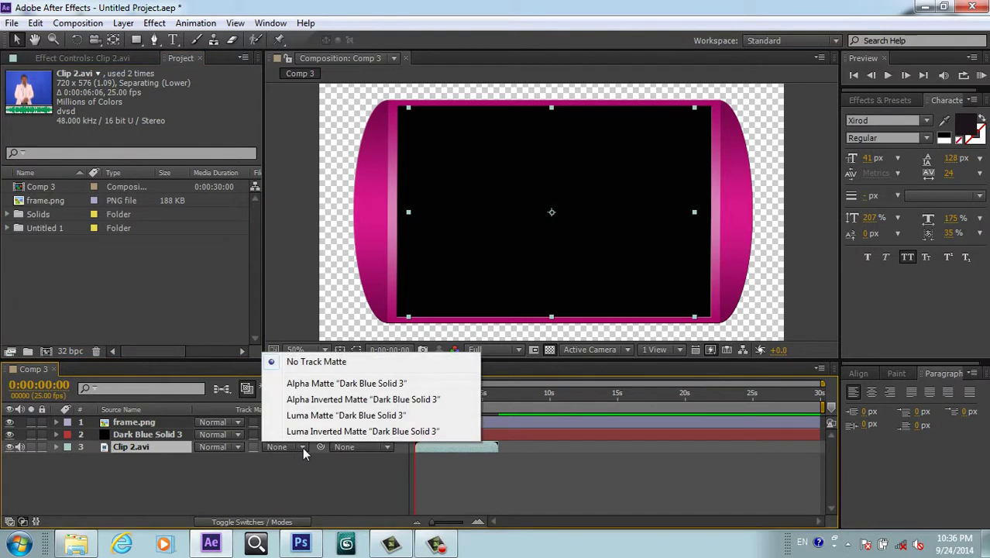
pyautogui.click(323, 384)
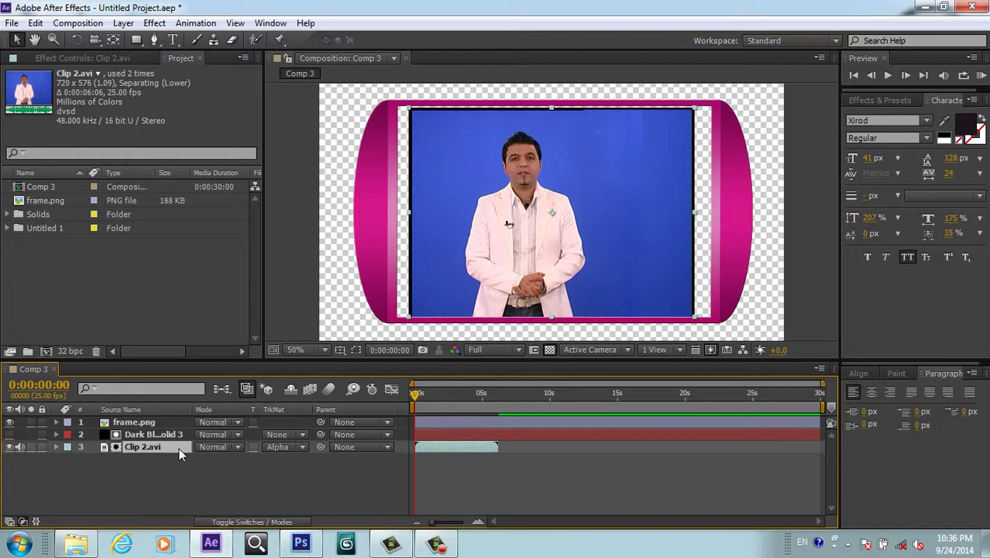
pyautogui.press('s')
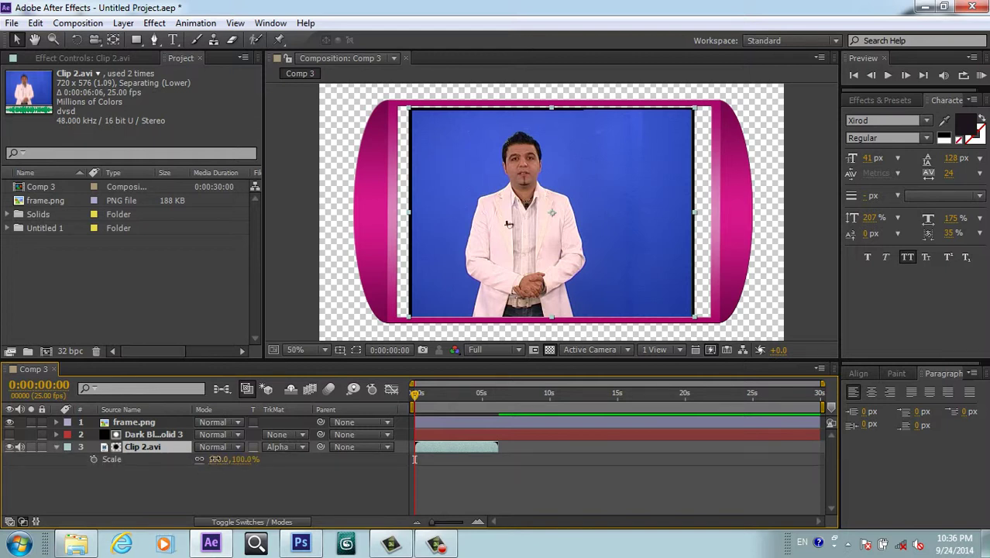
pyautogui.moveTo(214, 459); pyautogui.dragTo(241, 459)
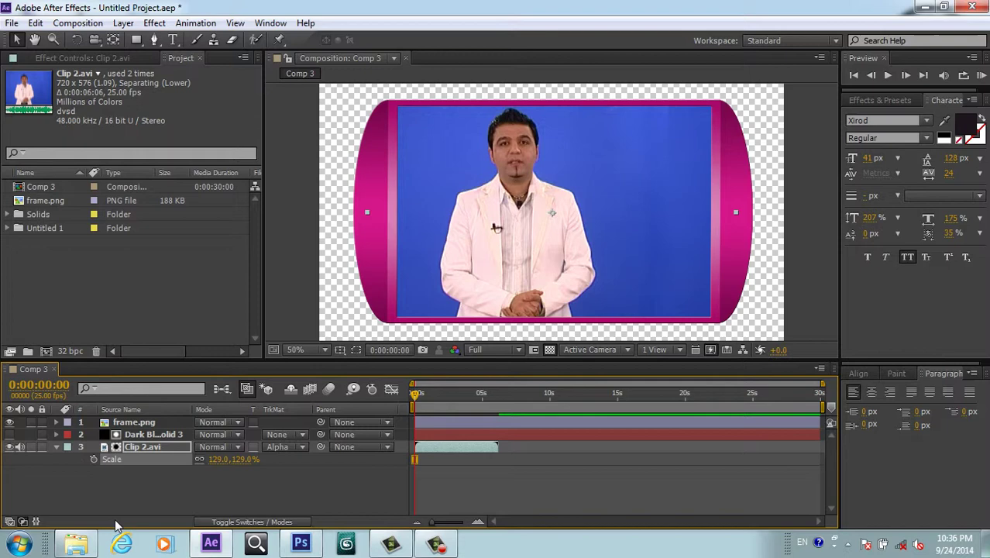
# Step: Create a 1280×720 composition named 'main' with a 0:00:10:00 duration
pyautogui.click(47, 351)
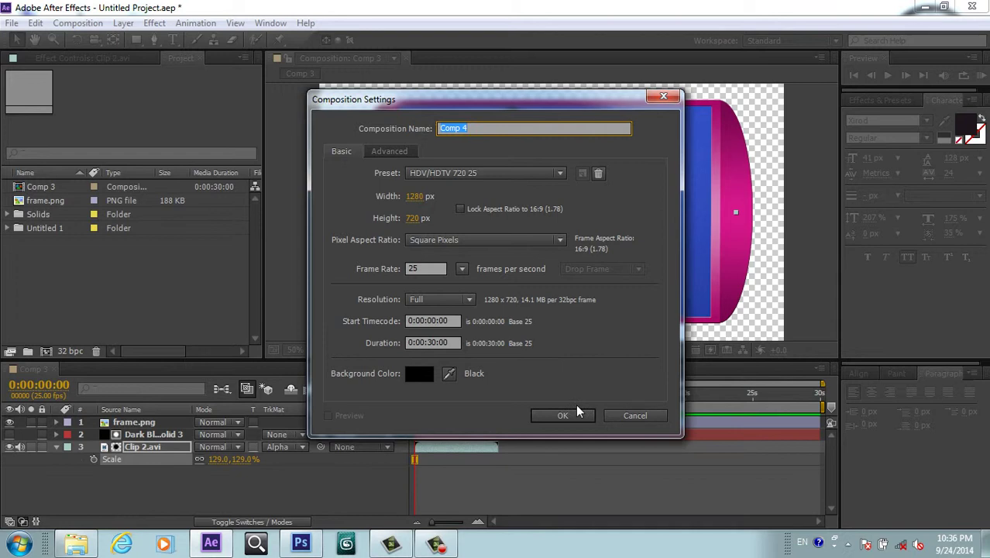
pyautogui.write('main')
pyautogui.click(431, 342)
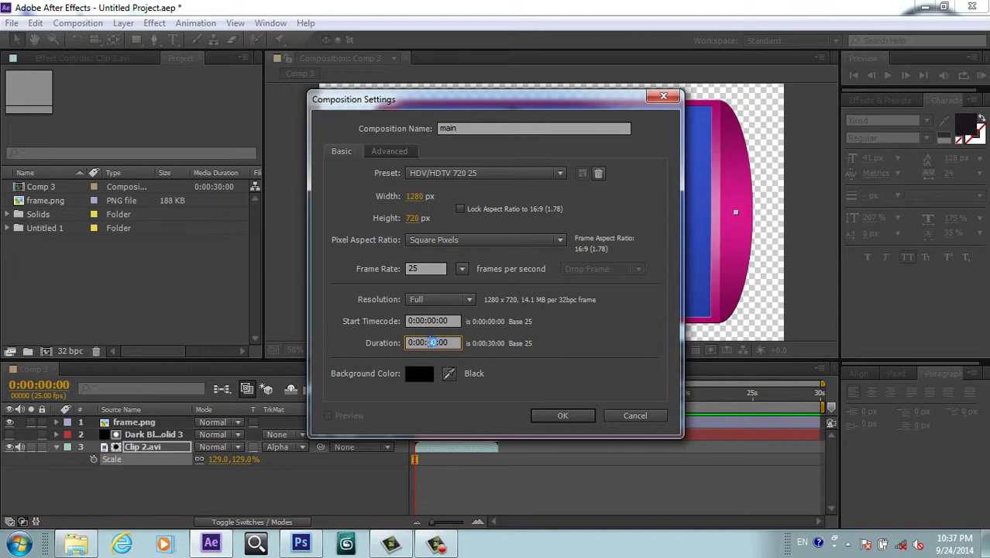
pyautogui.write('10')
pyautogui.click(537, 418)
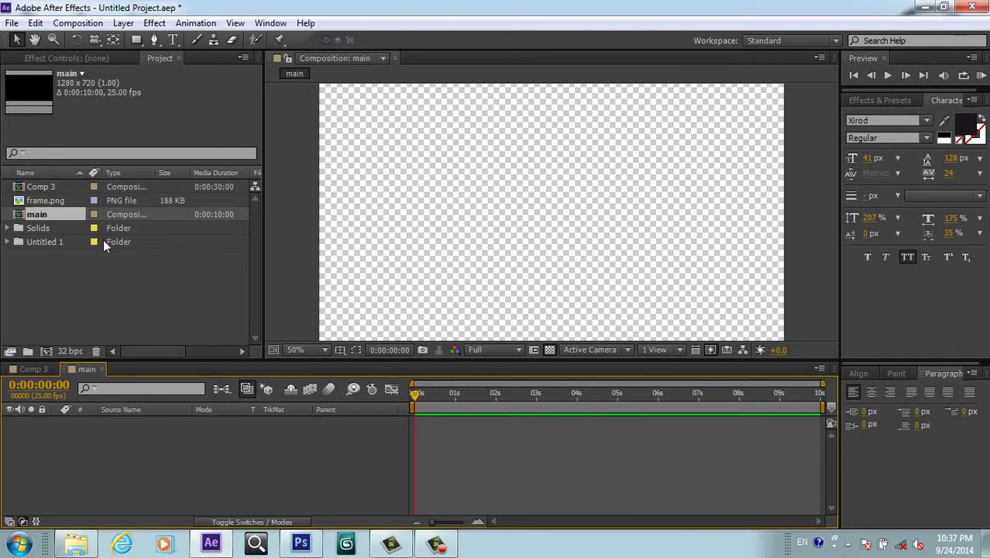
# Step: Place Comp 3 into the main composition and scale that layer down to 60%
pyautogui.click(42, 186)
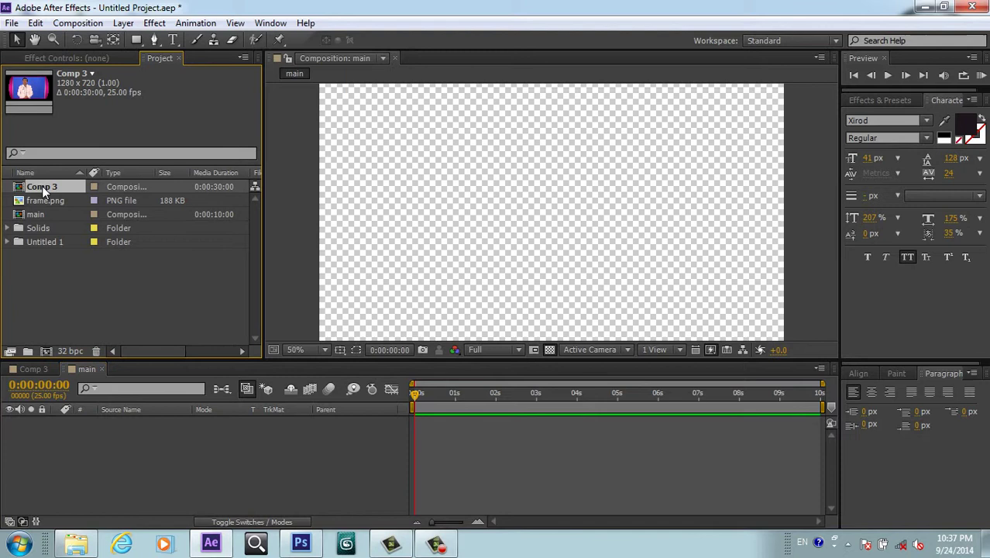
pyautogui.moveTo(42, 186); pyautogui.dragTo(164, 434)
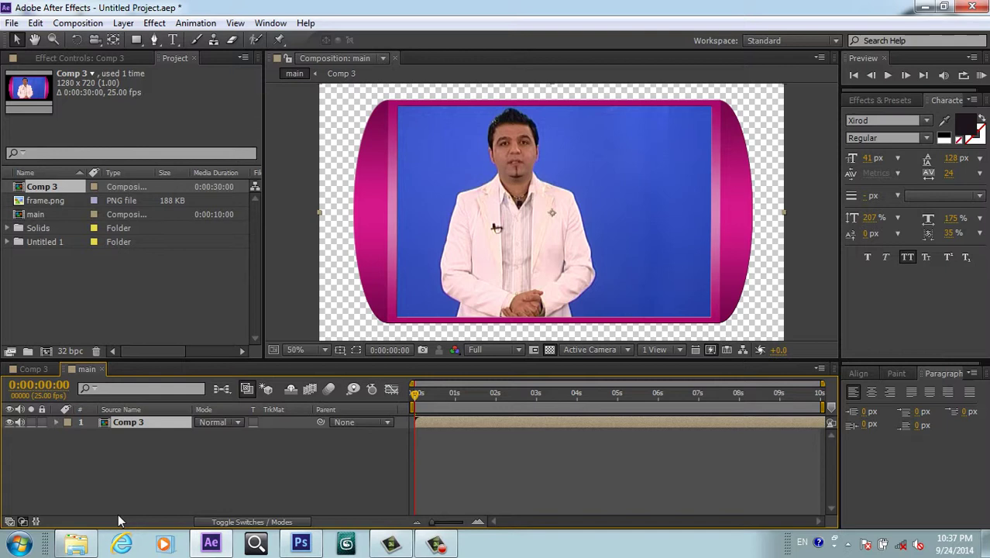
pyautogui.press('s')
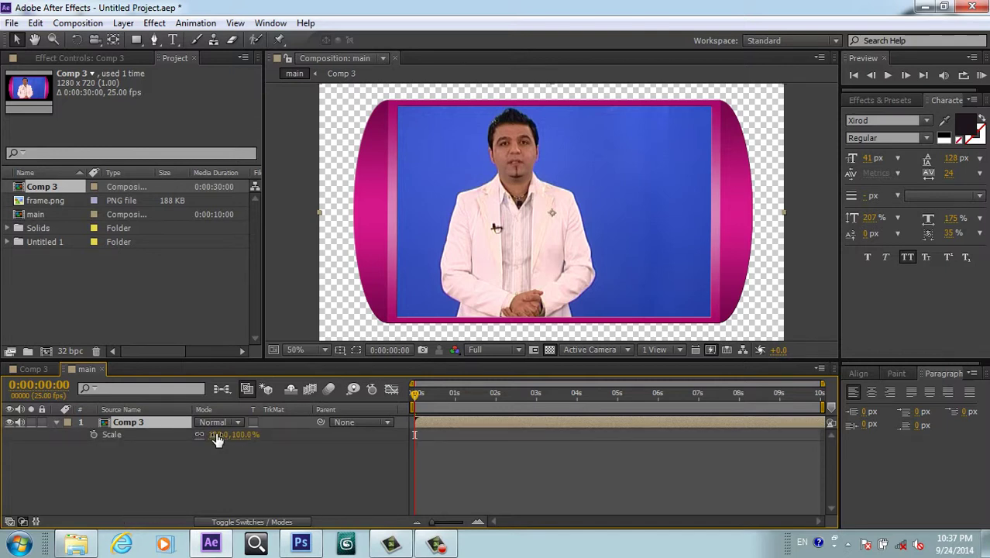
pyautogui.moveTo(217, 435); pyautogui.dragTo(188, 436)
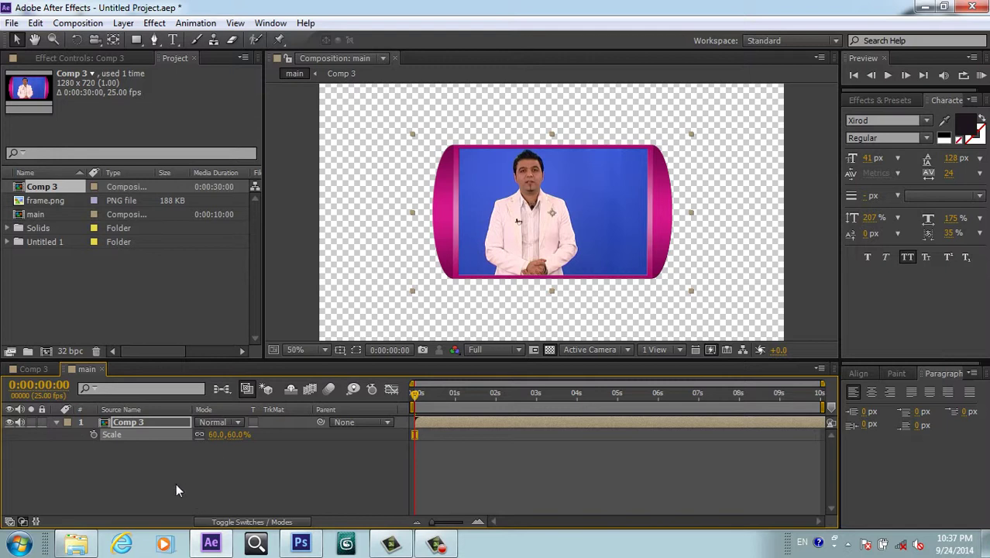
# Step: Apply VC Reflect to the Comp 3 layer and raise its Floor Position to 630.0, 666.7
pyautogui.click(154, 423)
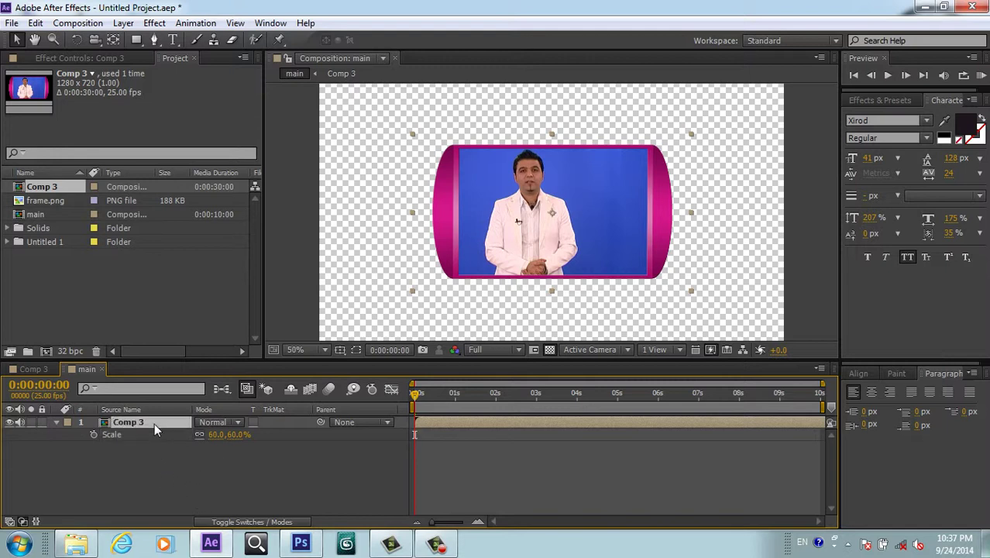
pyautogui.click(154, 22)
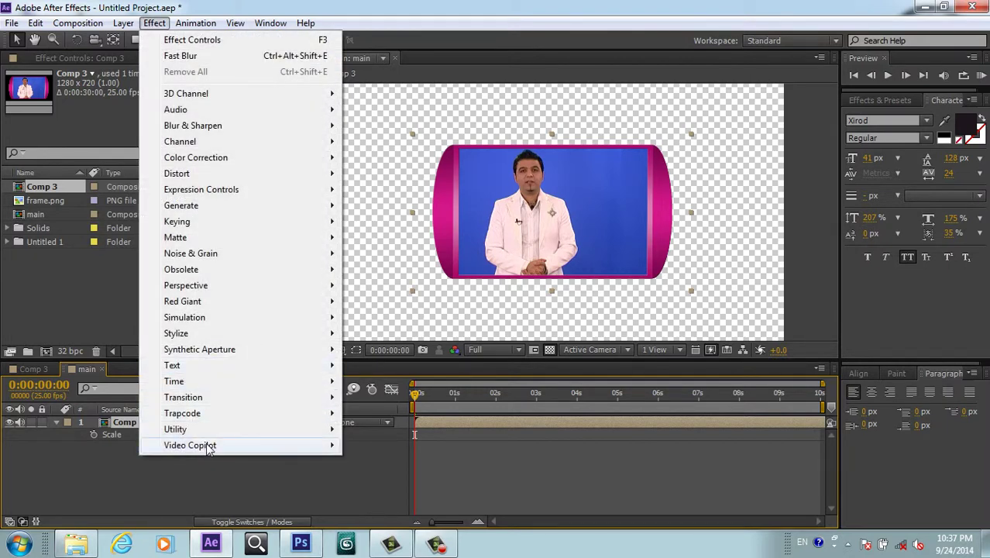
pyautogui.moveTo(205, 448)
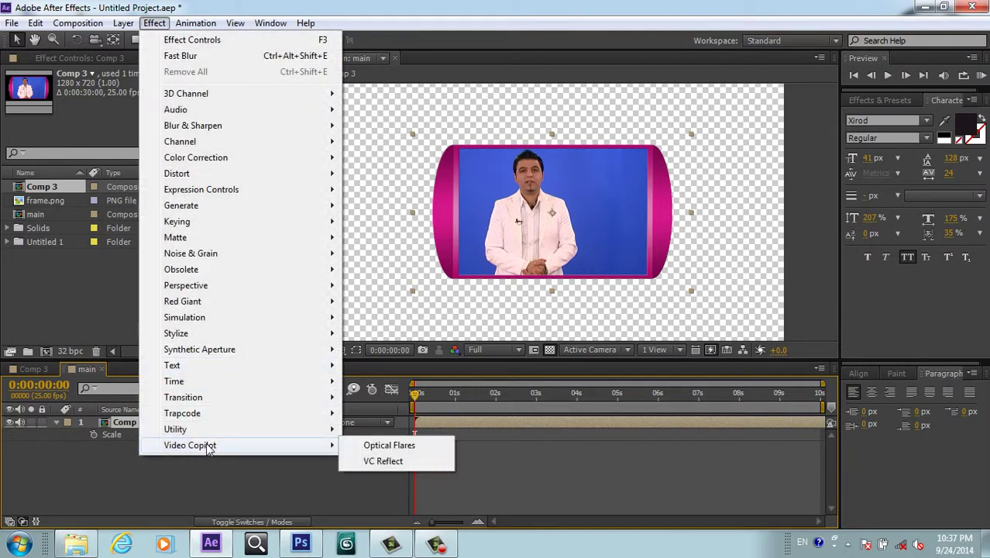
pyautogui.click(382, 460)
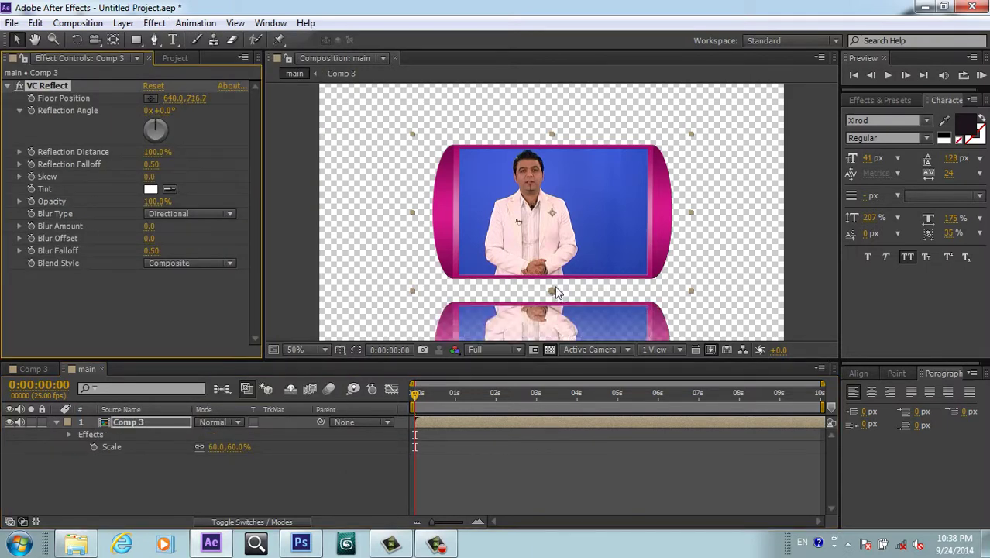
pyautogui.moveTo(553, 294); pyautogui.dragTo(553, 280)
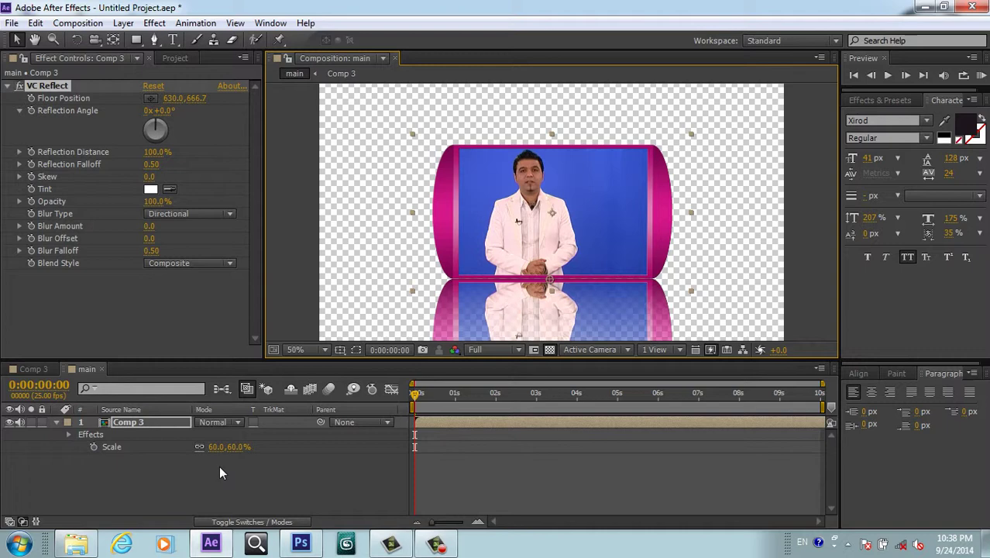
pyautogui.click(154, 23)
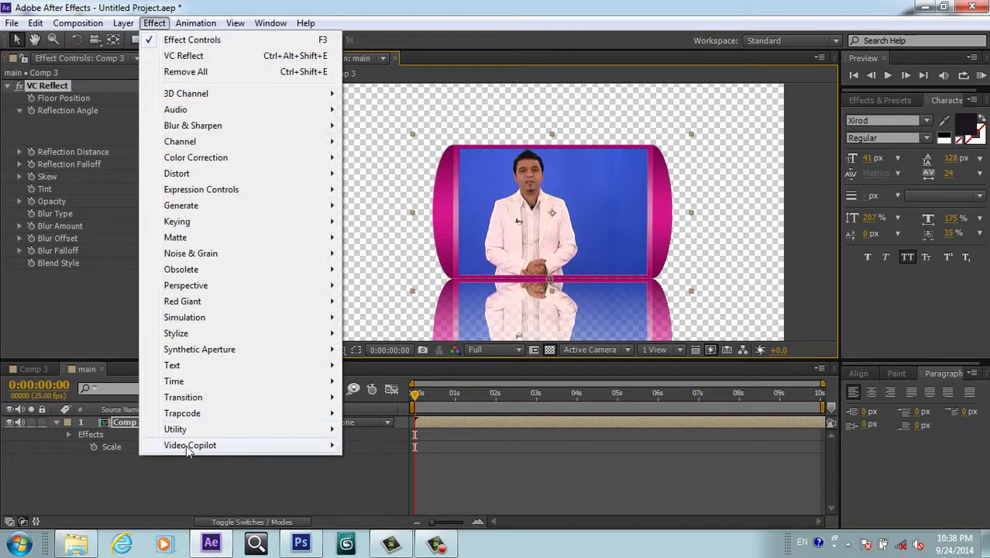
# Step: Lower VC Reflect's Opacity to 40% and Reflection Distance to 35%
pyautogui.moveTo(302, 446)
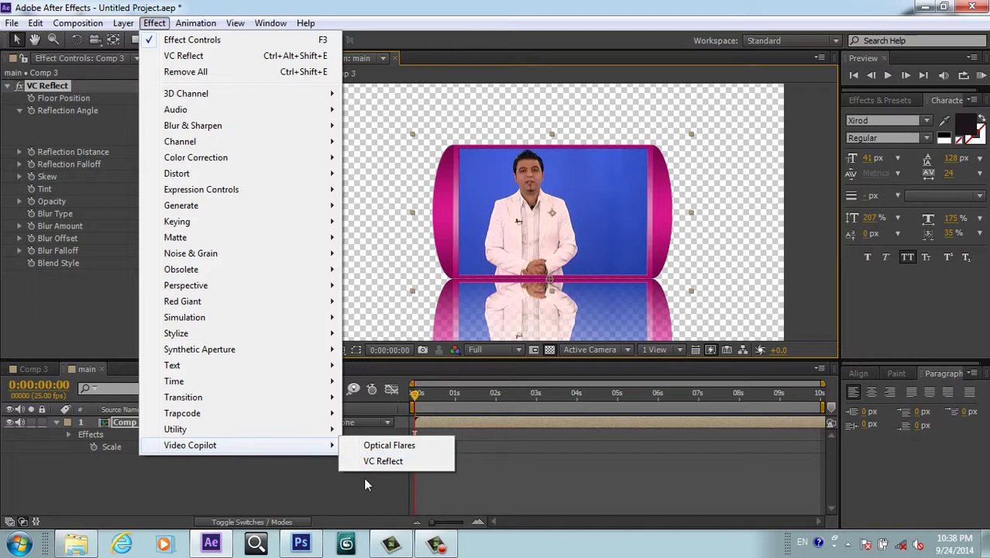
pyautogui.click(309, 478)
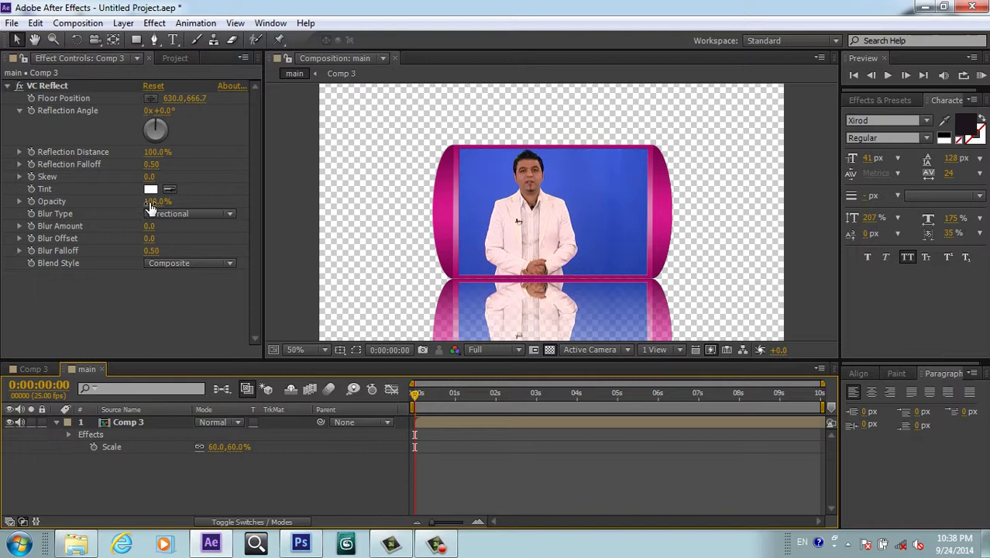
pyautogui.moveTo(151, 201); pyautogui.dragTo(113, 207)
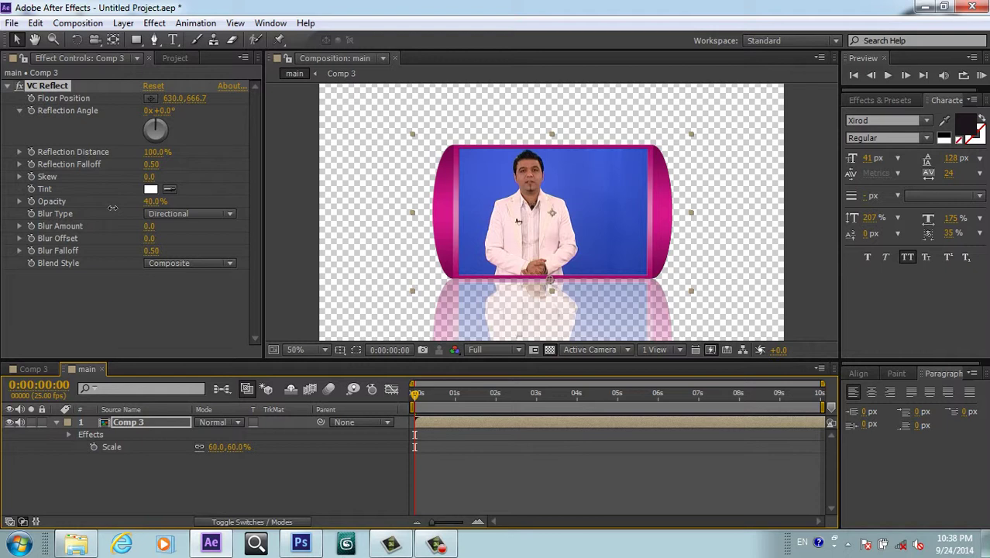
pyautogui.click(113, 207)
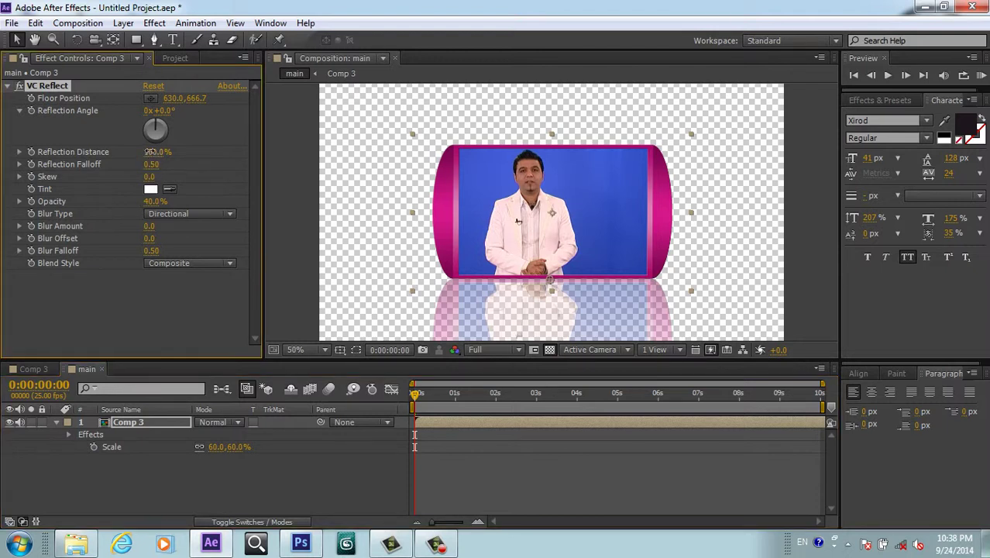
pyautogui.moveTo(149, 152); pyautogui.dragTo(110, 155)
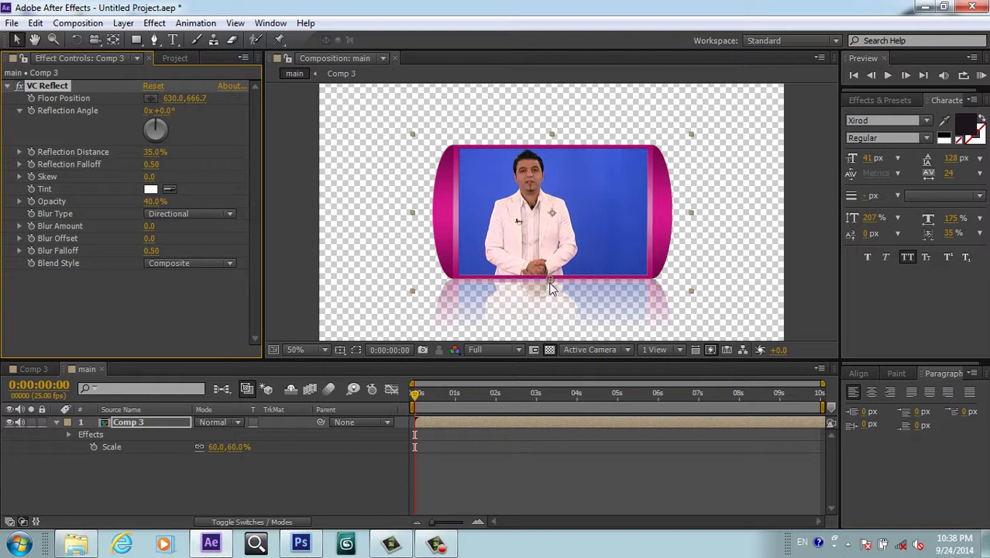
# Step: Check the fainter reflection over a black background, then return to the transparency grid
pyautogui.click(548, 350)
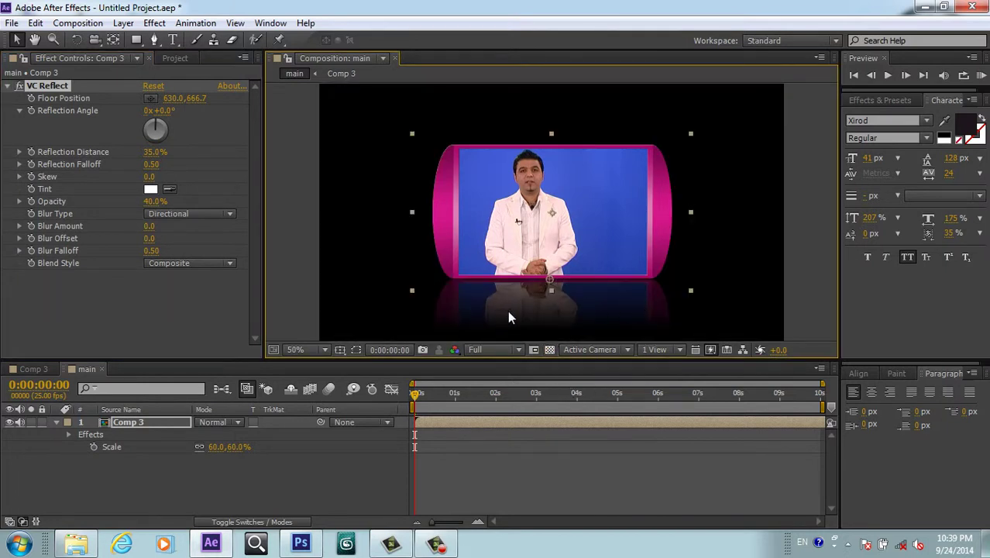
pyautogui.click(548, 349)
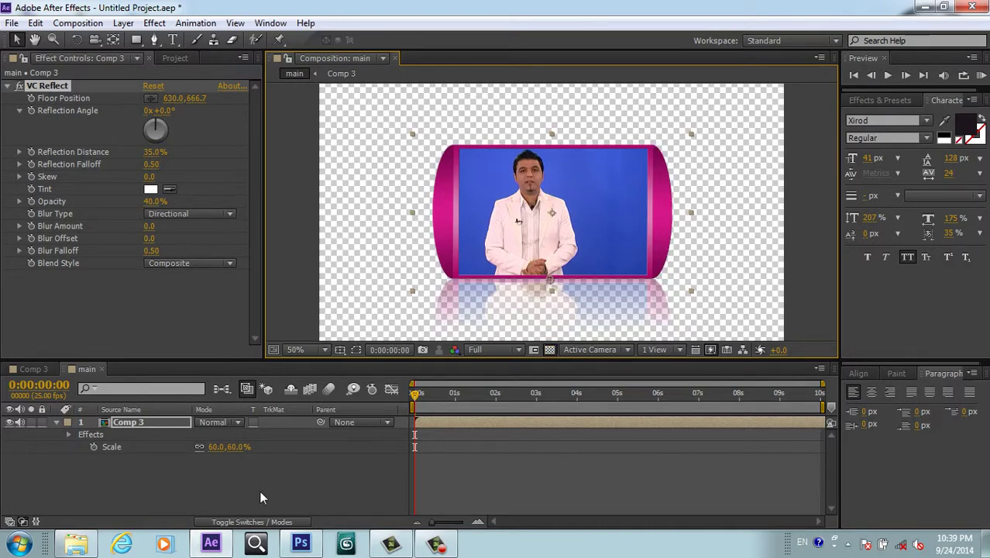
pyautogui.click(434, 547)
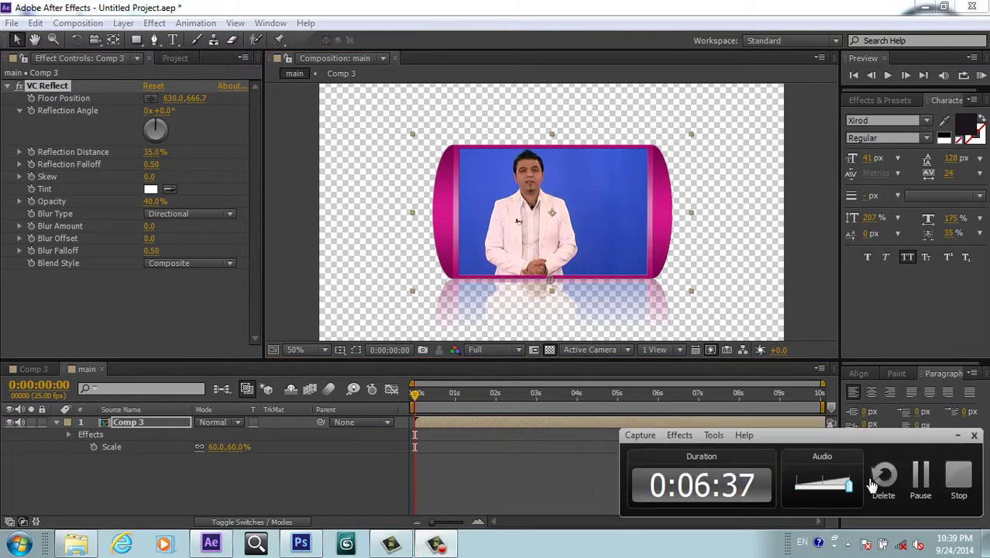
pyautogui.click(960, 436)
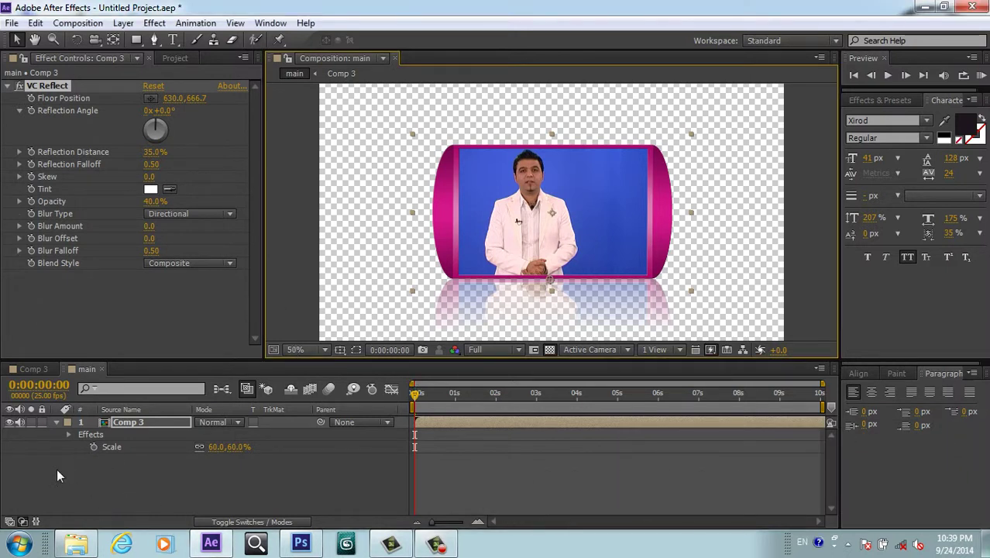
# Step: Hide Comp 3 and add a black 1280×720 solid, Dark Blue Solid 4, above it
pyautogui.click(9, 422)
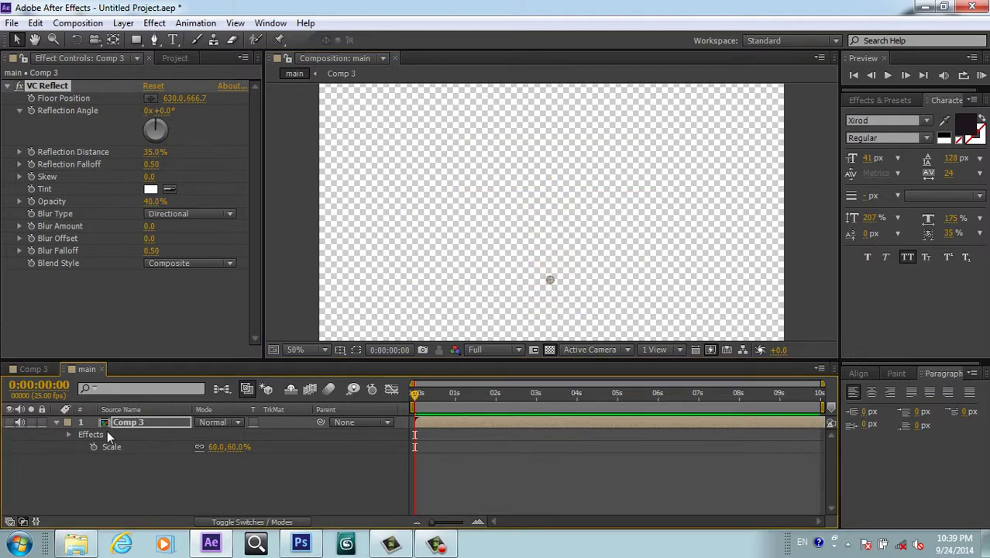
pyautogui.rightClick(156, 477)
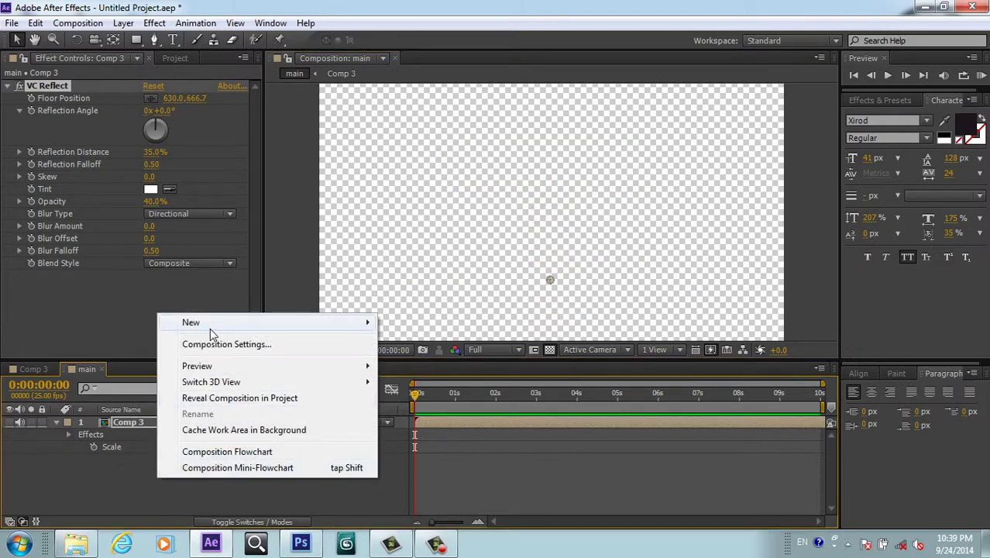
pyautogui.moveTo(210, 327)
pyautogui.click(435, 357)
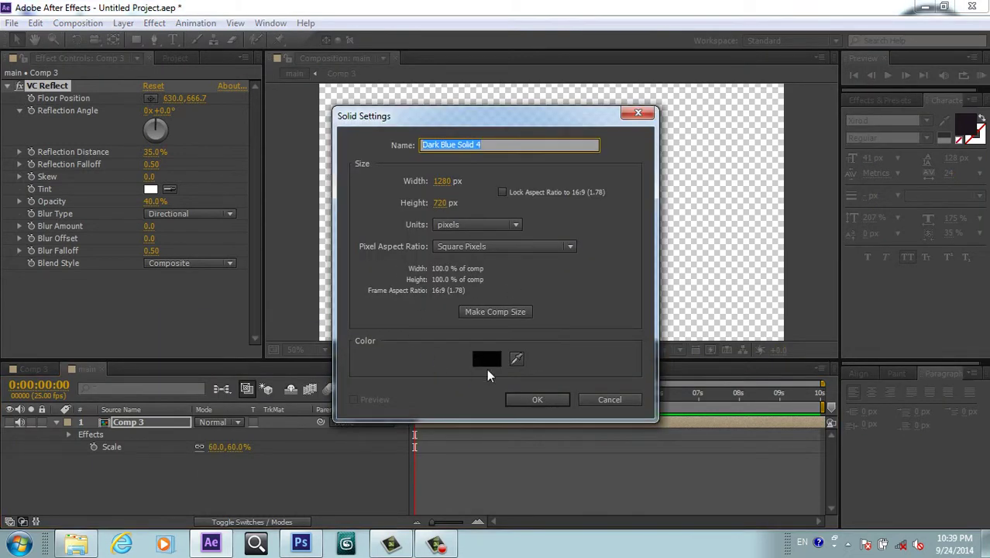
pyautogui.click(514, 400)
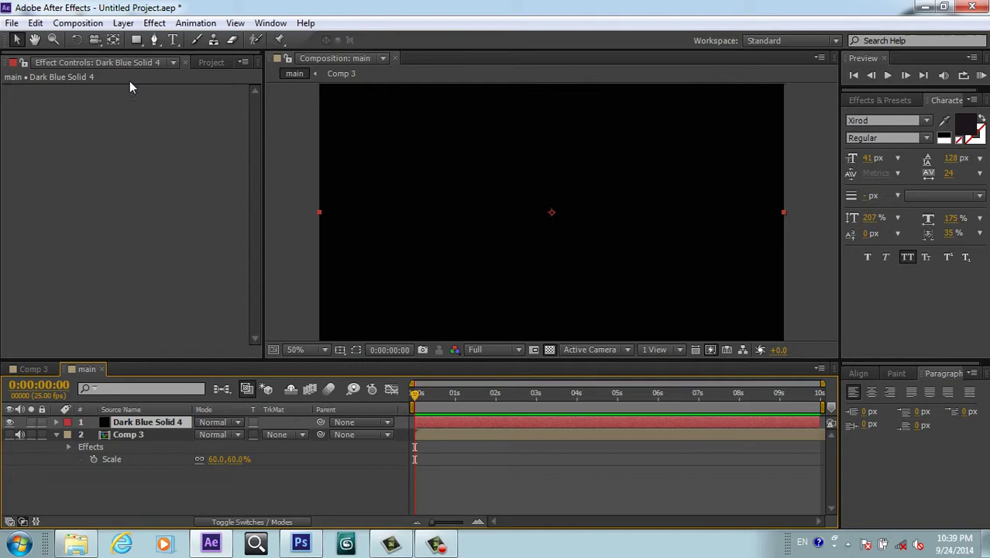
pyautogui.click(154, 22)
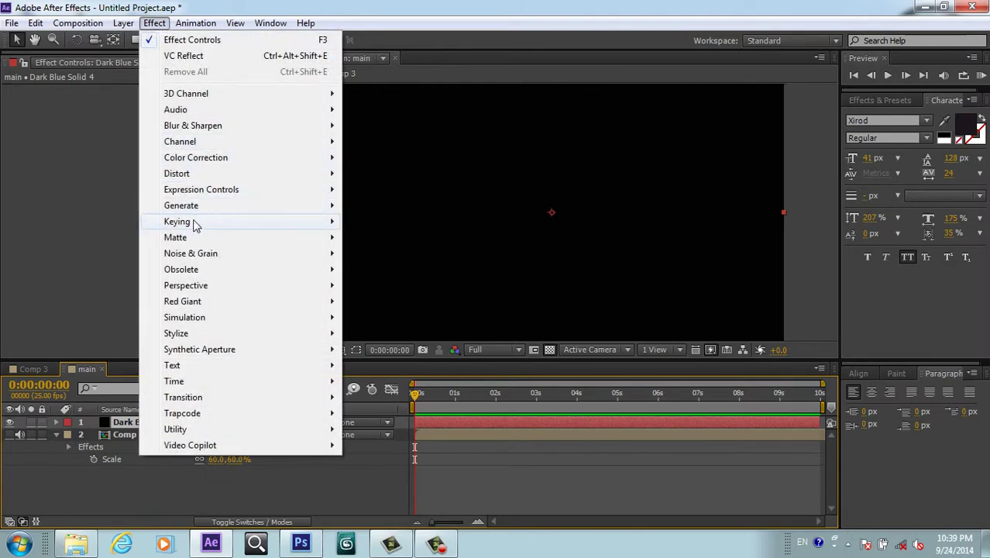
# Step: Apply a Ramp to Dark Blue Solid 4 with start colour bright blue 5272FA
pyautogui.moveTo(194, 207)
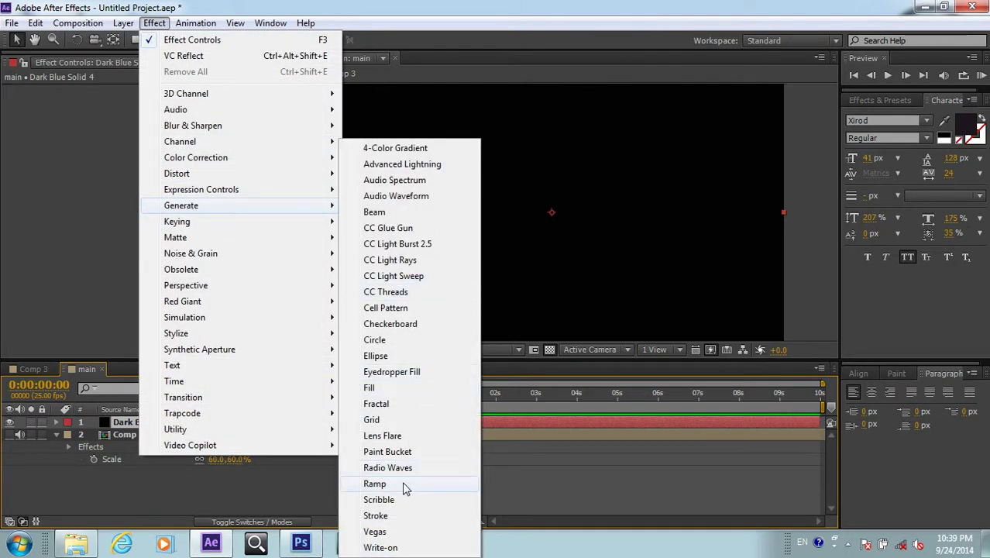
pyautogui.click(400, 488)
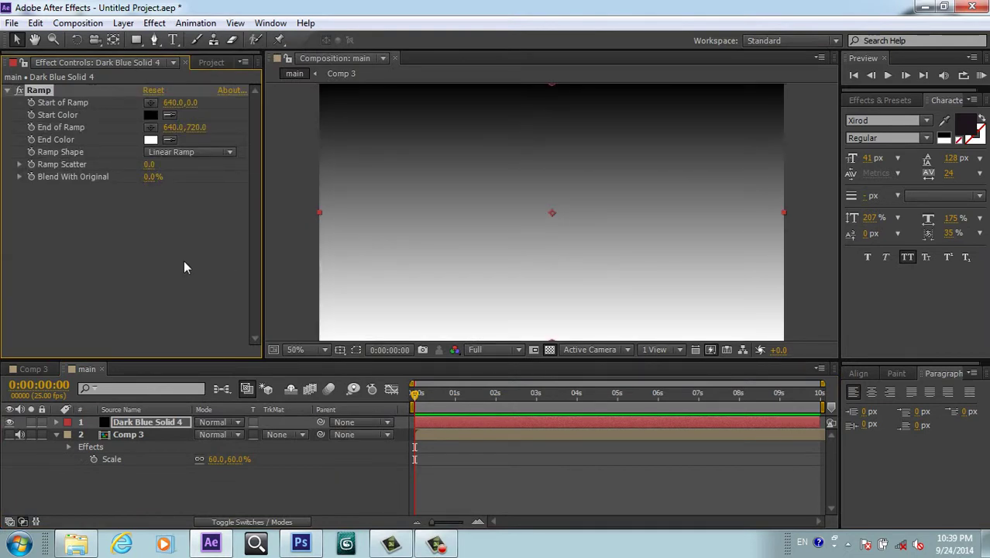
pyautogui.click(168, 116)
pyautogui.click(151, 114)
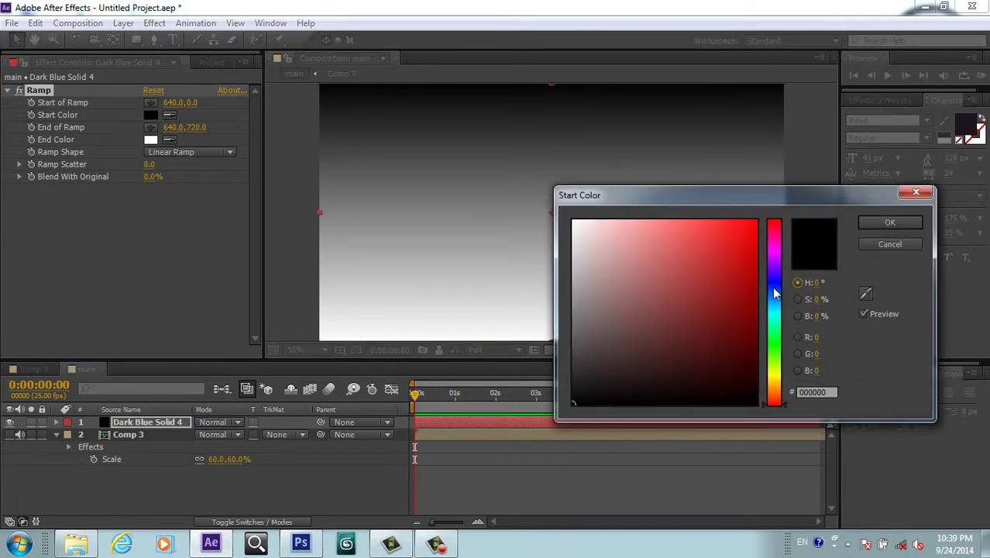
pyautogui.click(774, 287)
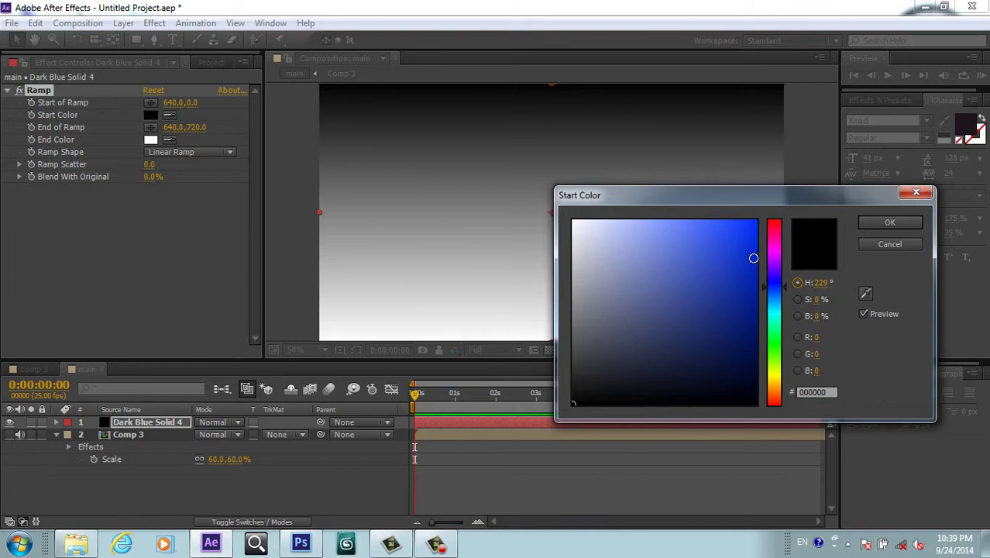
pyautogui.click(695, 223)
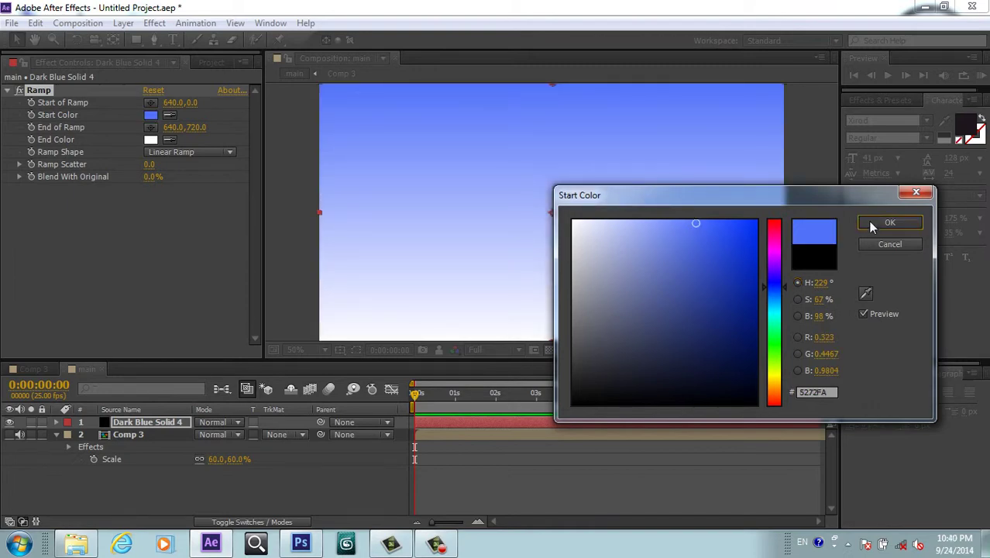
pyautogui.click(889, 223)
# Step: Set the Ramp's End Color to dark navy 021C90
pyautogui.click(171, 140)
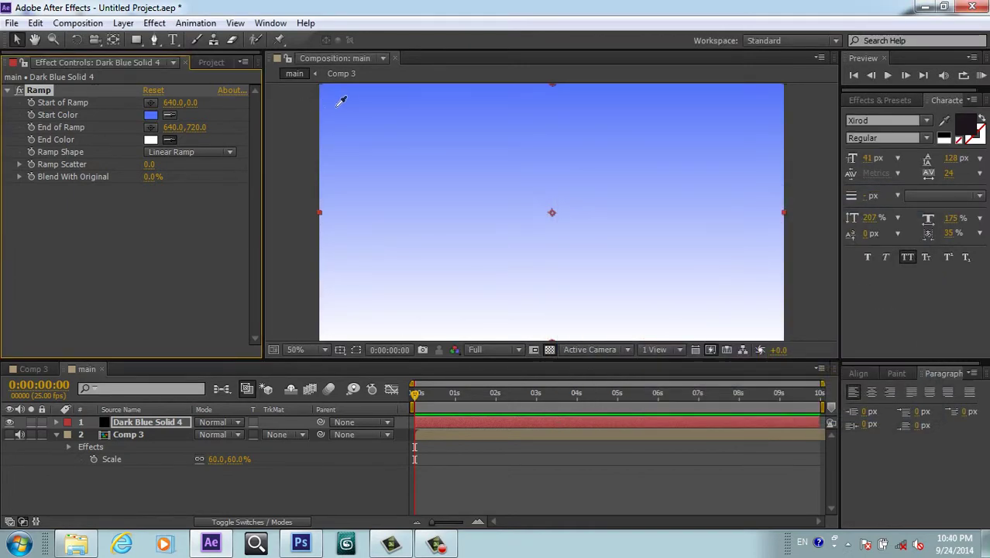
pyautogui.click(338, 87)
pyautogui.click(152, 139)
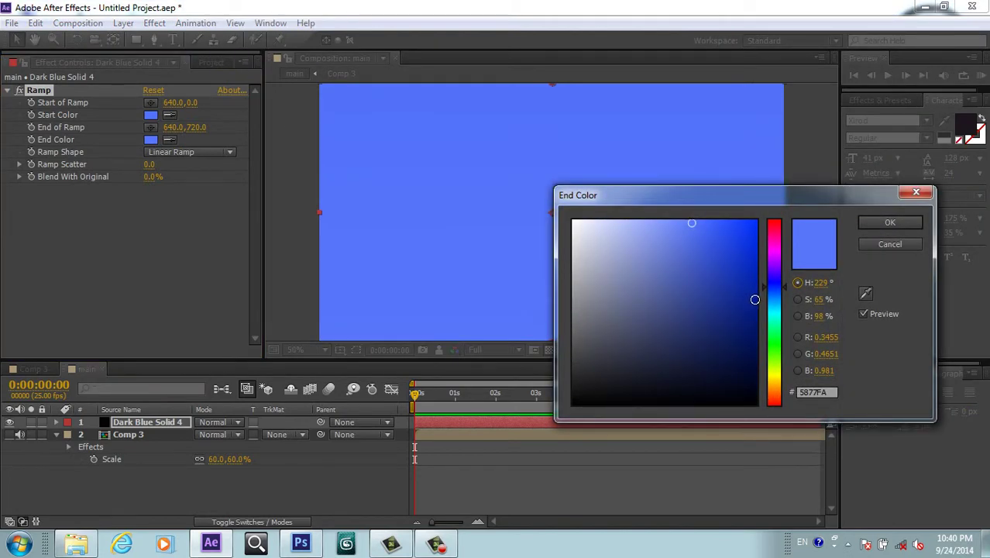
pyautogui.click(755, 300)
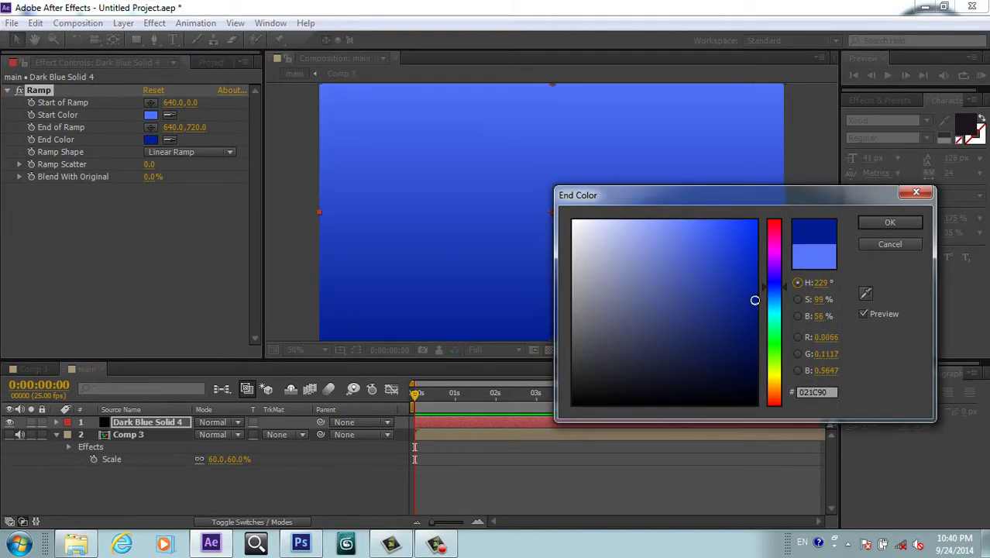
pyautogui.click(903, 222)
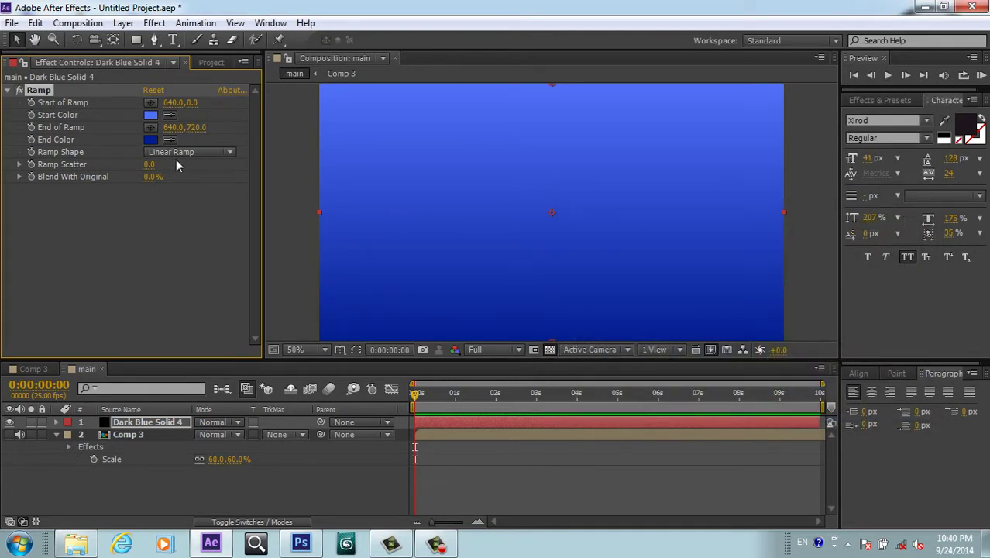
# Step: Make the Ramp radial and drag its end point out to 1036, 872
pyautogui.click(229, 152)
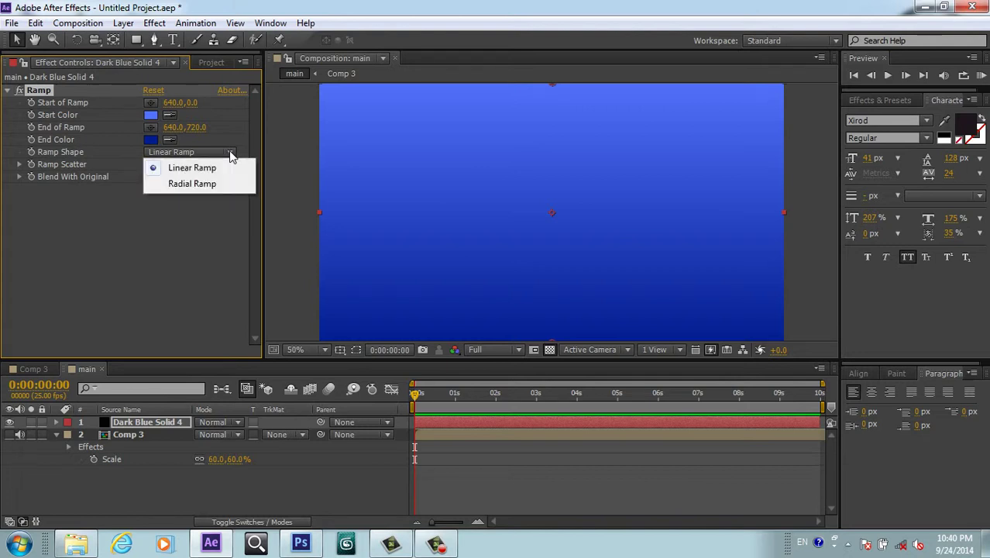
pyautogui.click(190, 183)
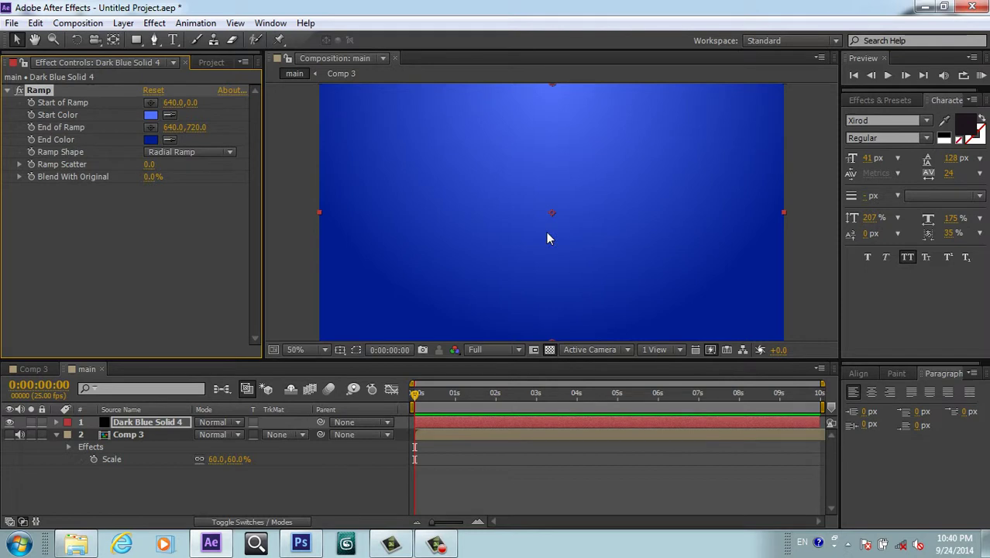
pyautogui.scroll(-2, 546, 232)
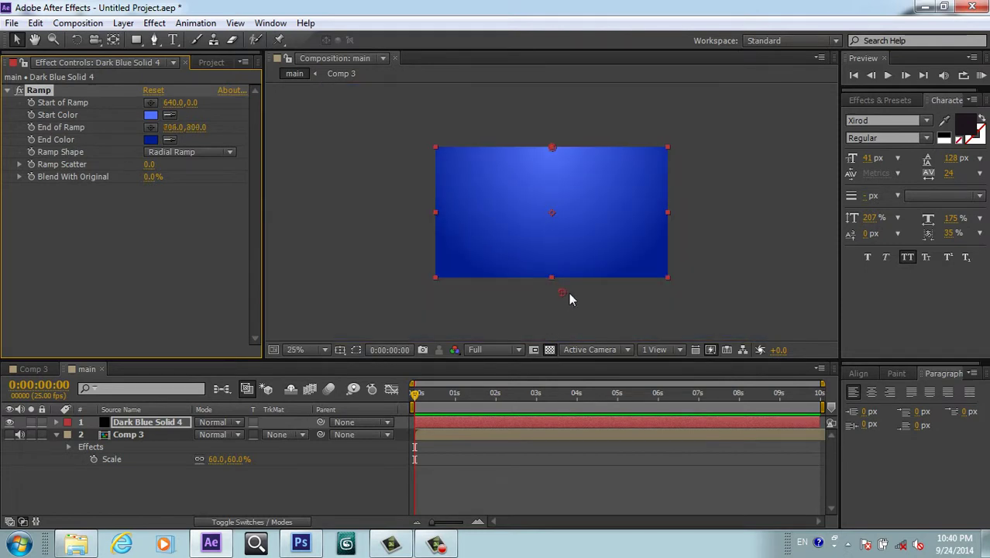
pyautogui.moveTo(569, 294); pyautogui.dragTo(627, 306)
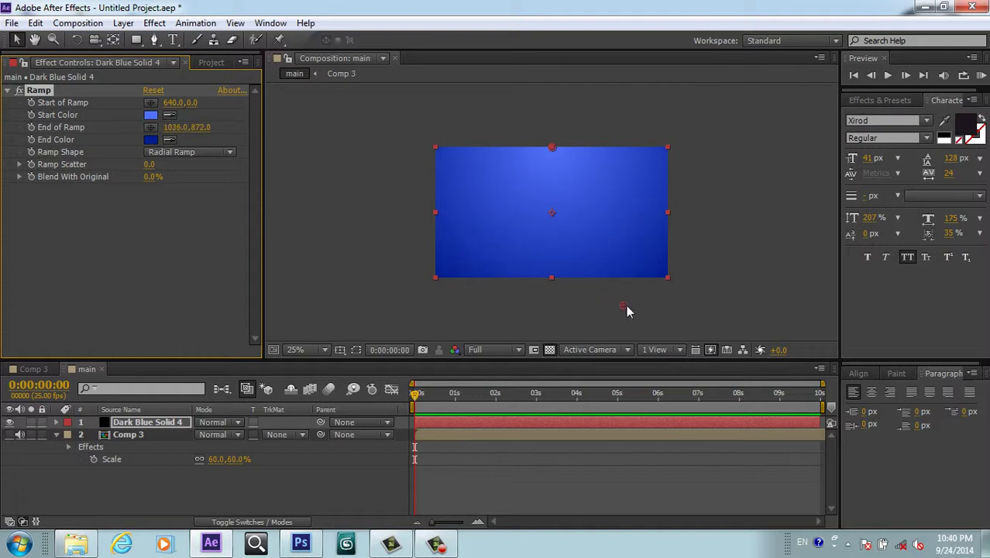
pyautogui.click(626, 305)
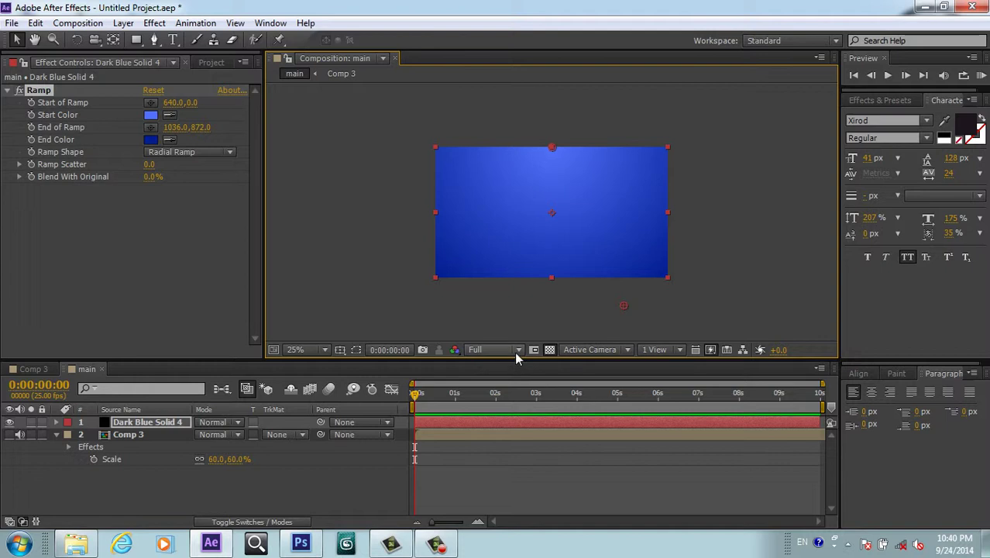
pyautogui.press('.')
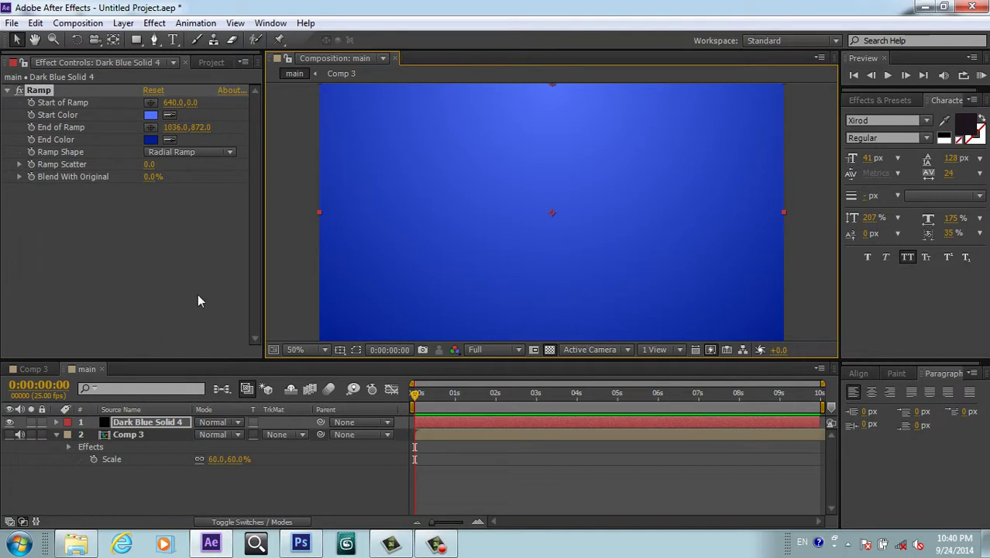
pyautogui.click(213, 60)
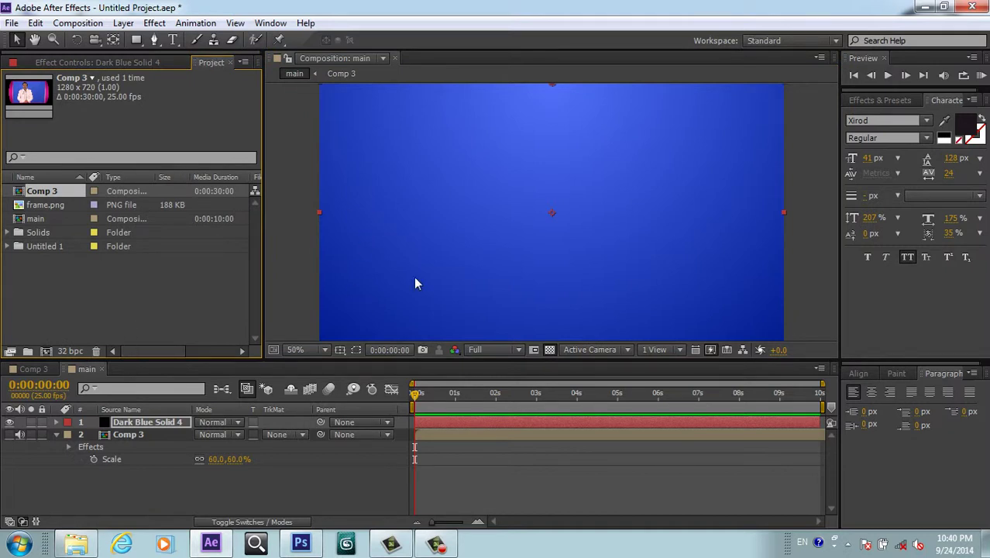
# Step: Start a new solid and sample a blue from the composition for its colour
pyautogui.rightClick(248, 476)
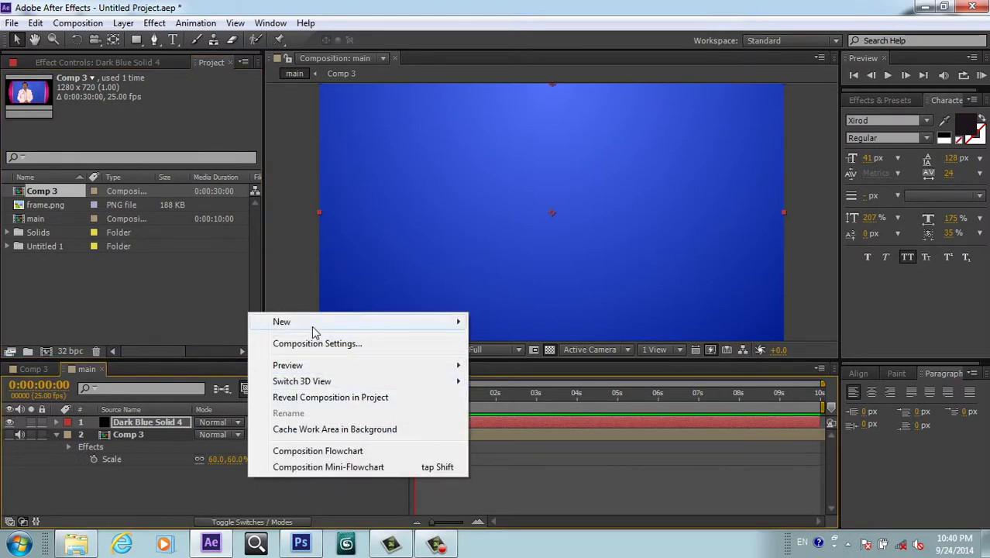
pyautogui.moveTo(338, 324)
pyautogui.click(500, 359)
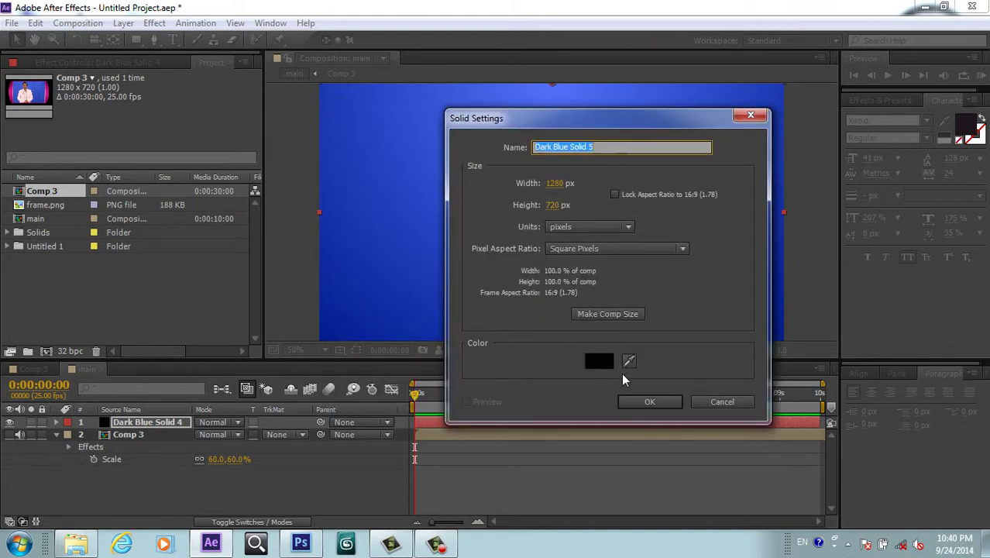
pyautogui.click(629, 361)
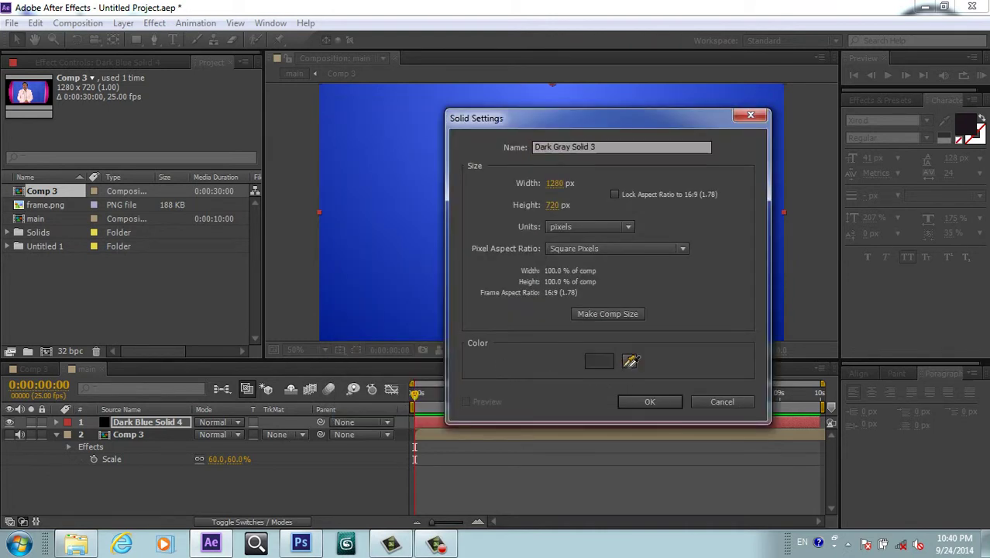
pyautogui.click(536, 83)
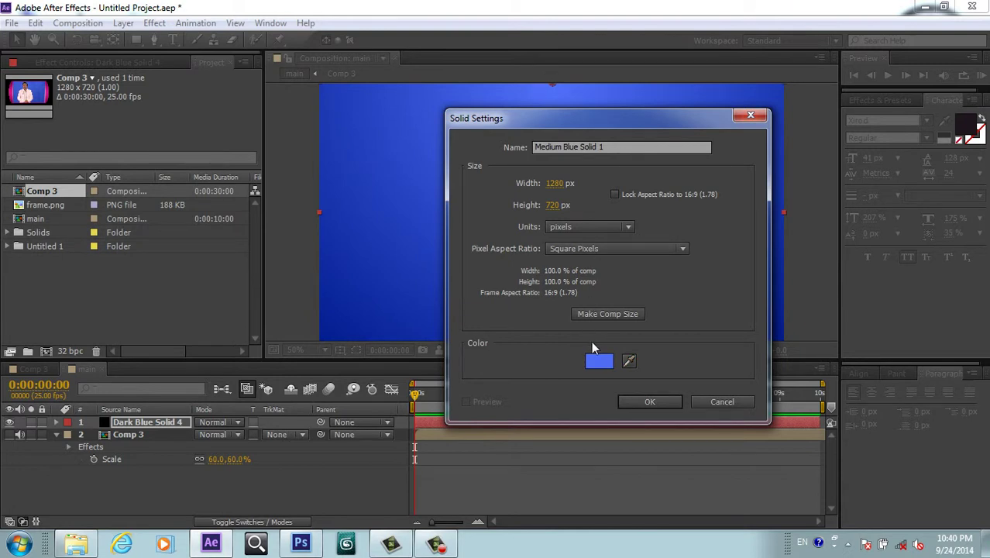
pyautogui.click(598, 365)
pyautogui.click(595, 361)
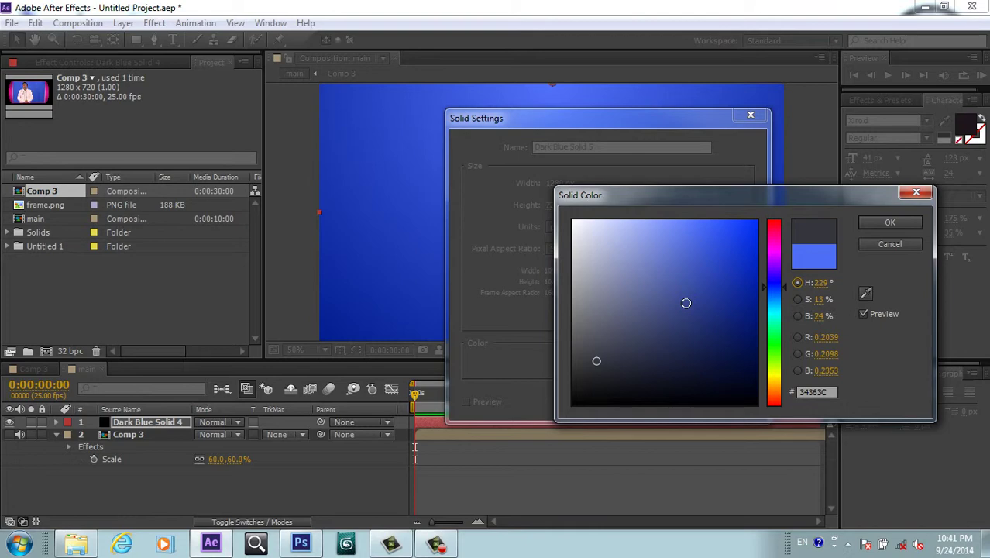
pyautogui.click(887, 243)
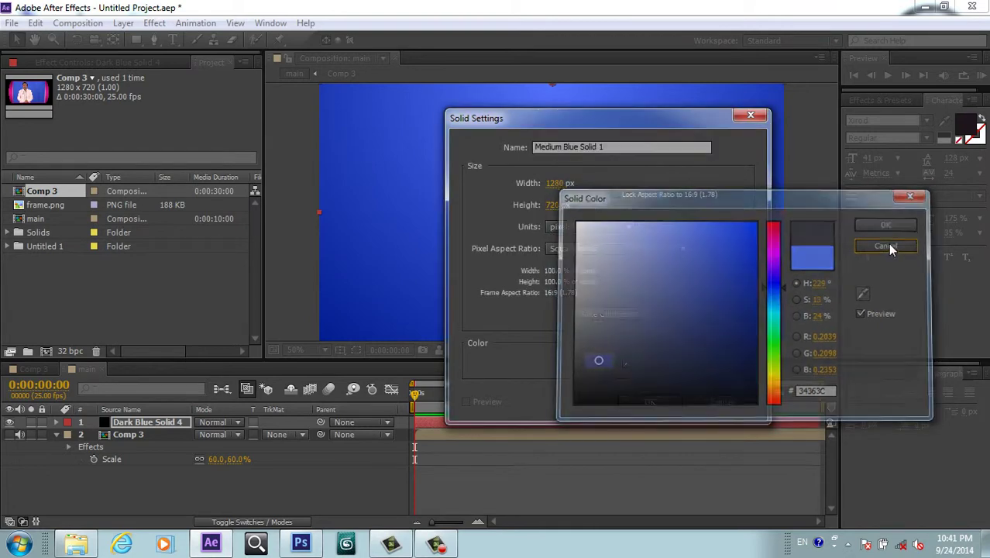
# Step: Set the solid colour to light blue 6480FC and create Medium Blue Solid 1
pyautogui.click(606, 363)
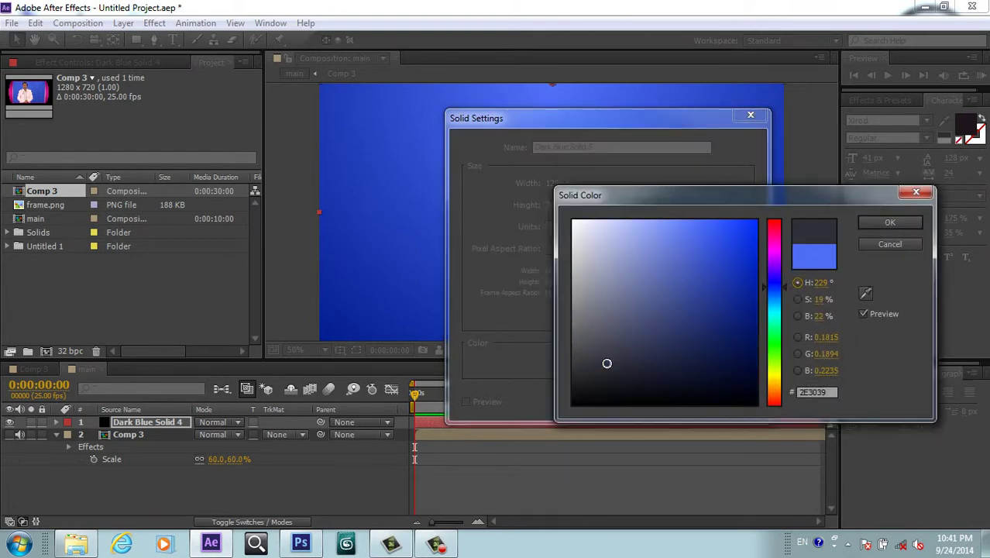
pyautogui.click(888, 222)
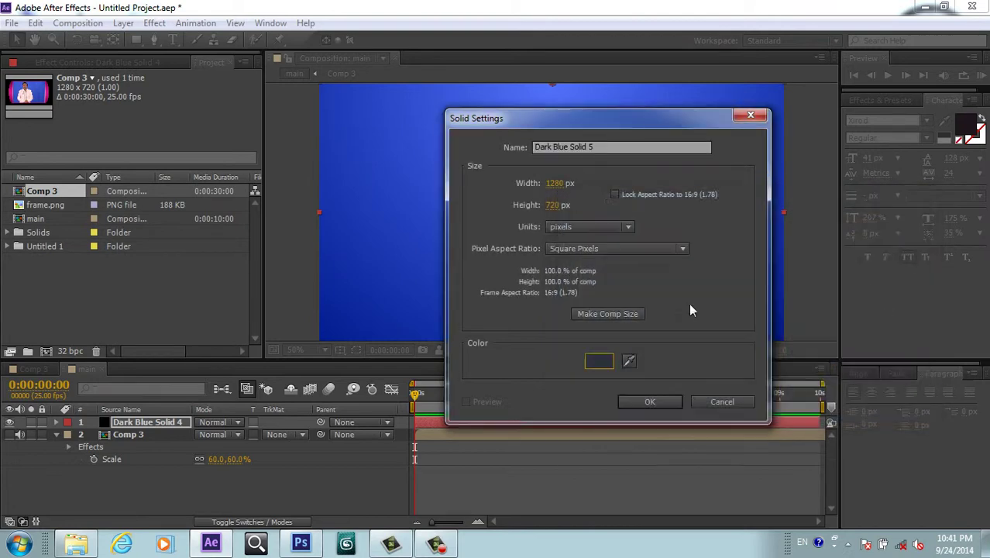
pyautogui.click(603, 360)
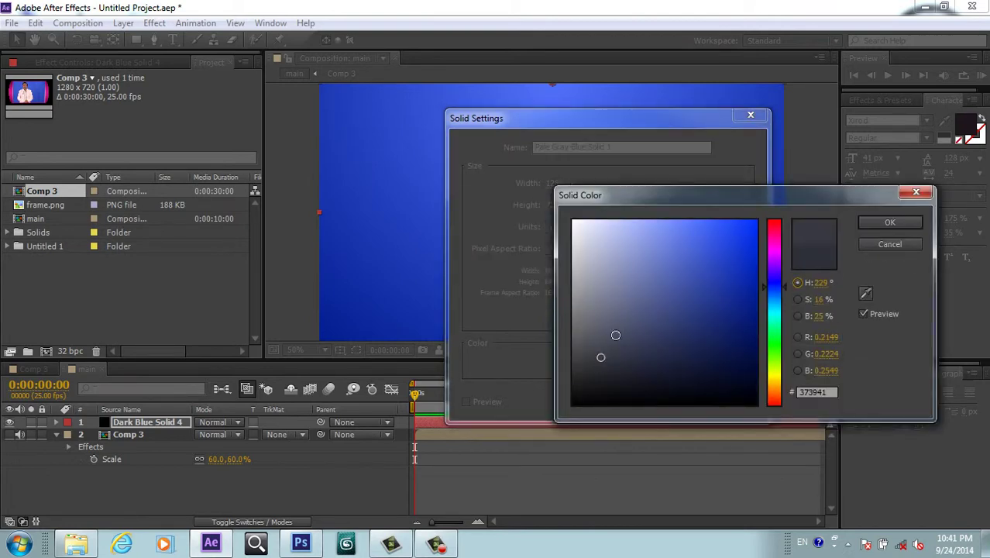
pyautogui.moveTo(717, 243); pyautogui.dragTo(683, 222)
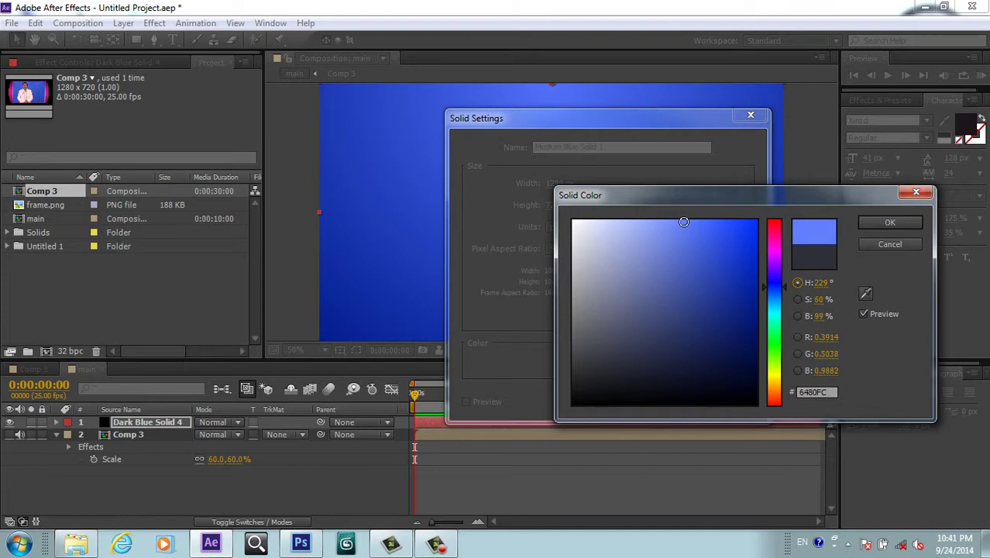
pyautogui.click(892, 222)
pyautogui.click(648, 401)
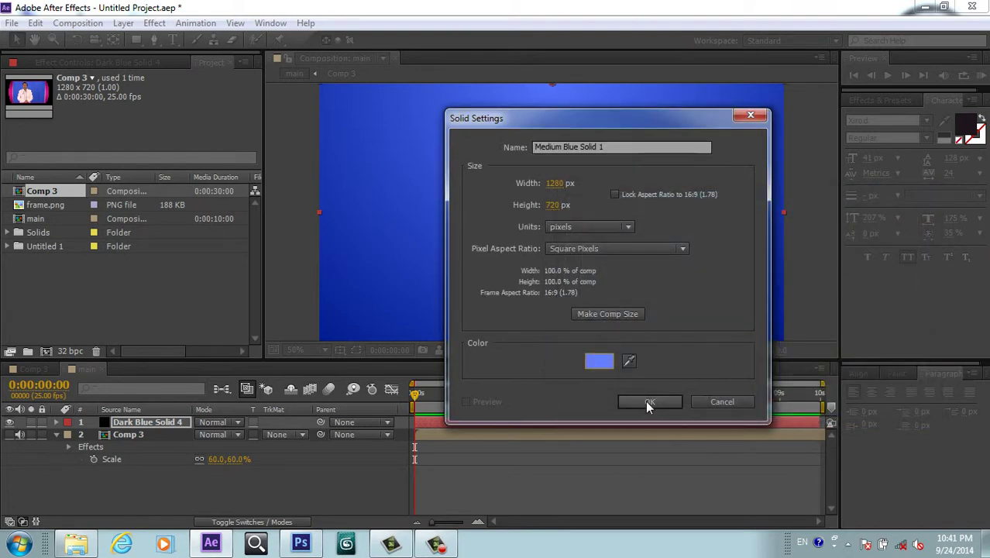
# Step: Mask the medium blue solid with an ellipse near the bottom, feathered 127 pixels
pyautogui.click(137, 40)
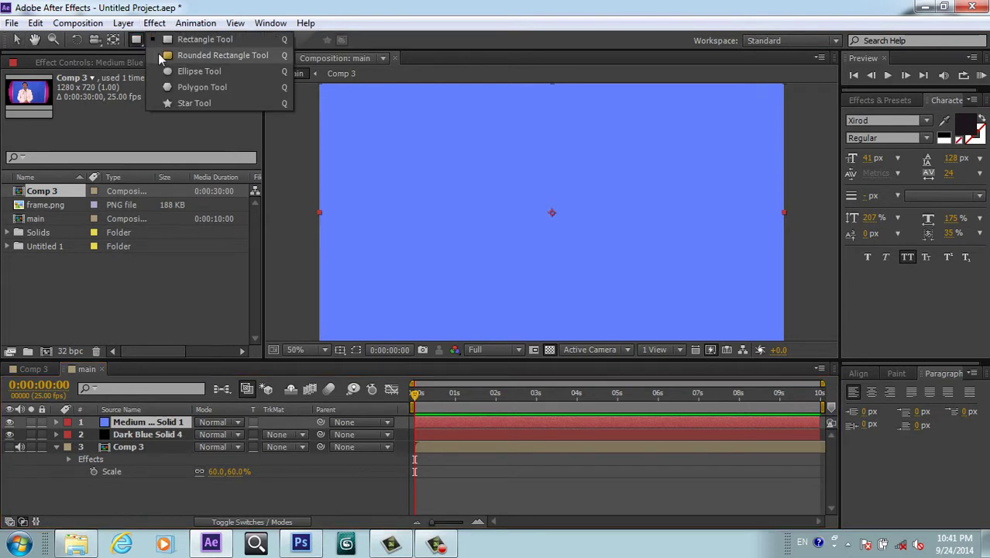
pyautogui.click(173, 72)
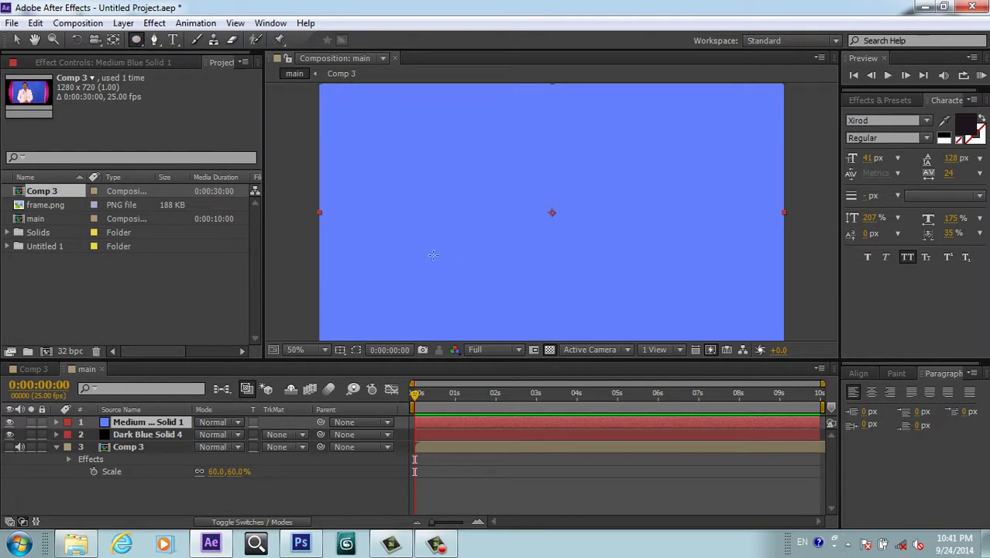
pyautogui.moveTo(386, 262); pyautogui.dragTo(709, 311)
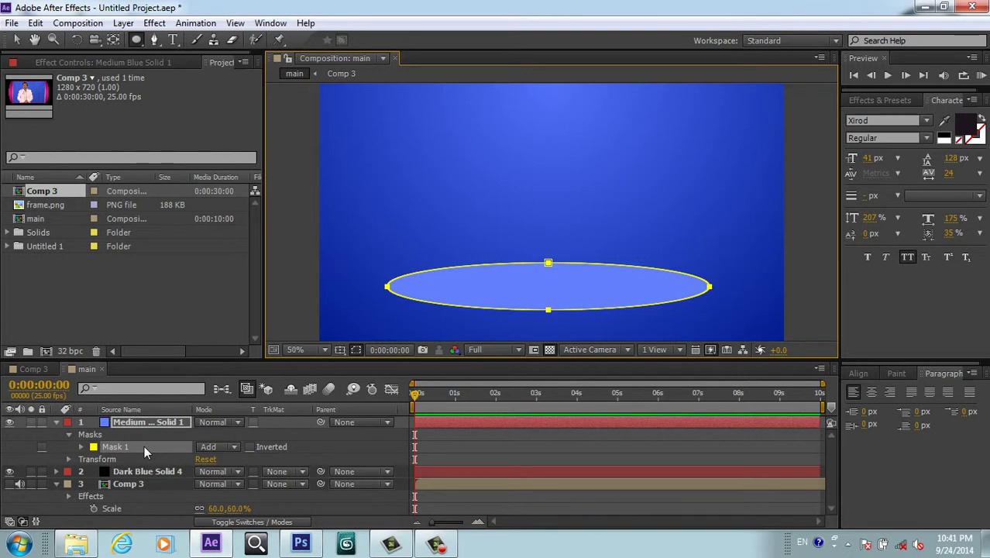
pyautogui.press('f')
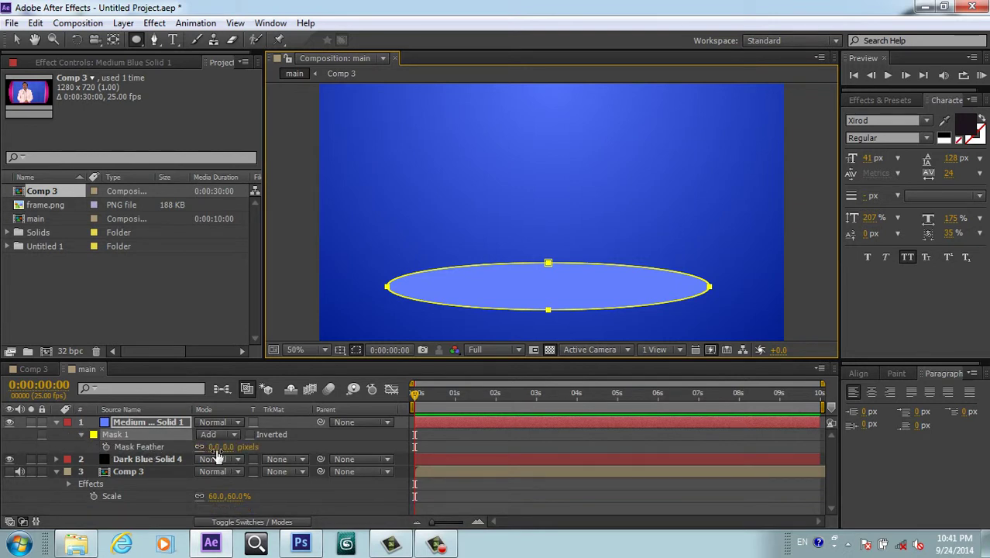
pyautogui.moveTo(215, 447); pyautogui.dragTo(309, 449)
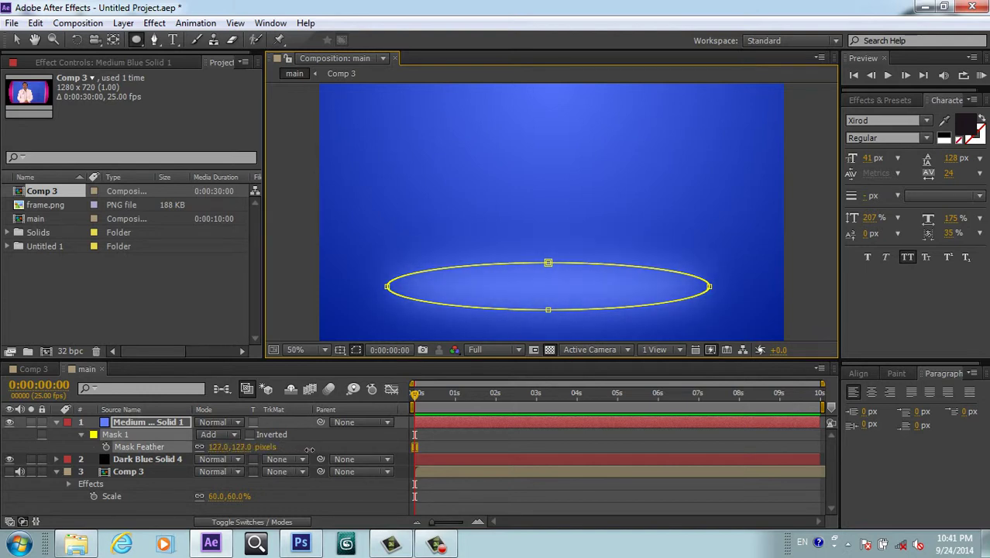
pyautogui.click(358, 349)
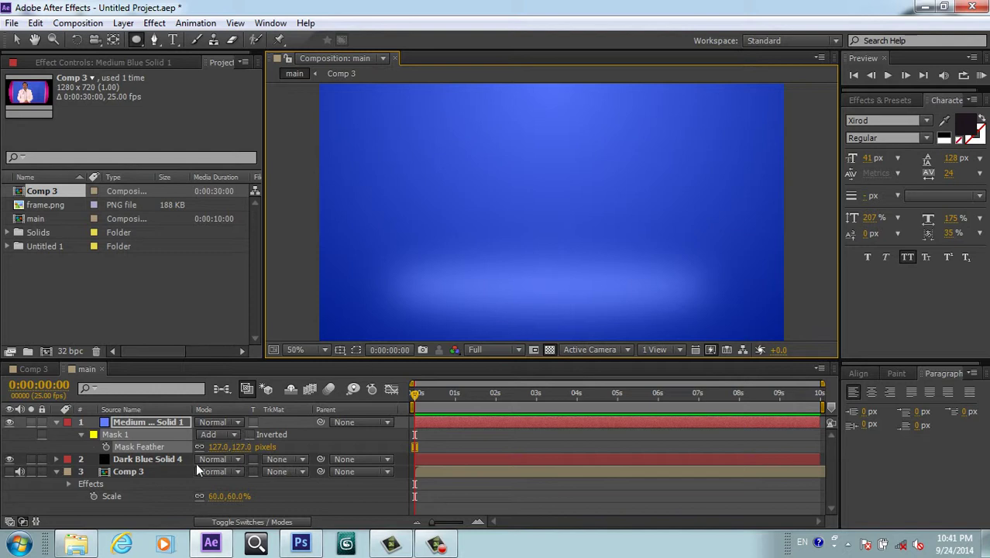
# Step: Add a 1280×720 pale blue C2CDFA solid, Pale Blue Solid 1, on top
pyautogui.click(55, 422)
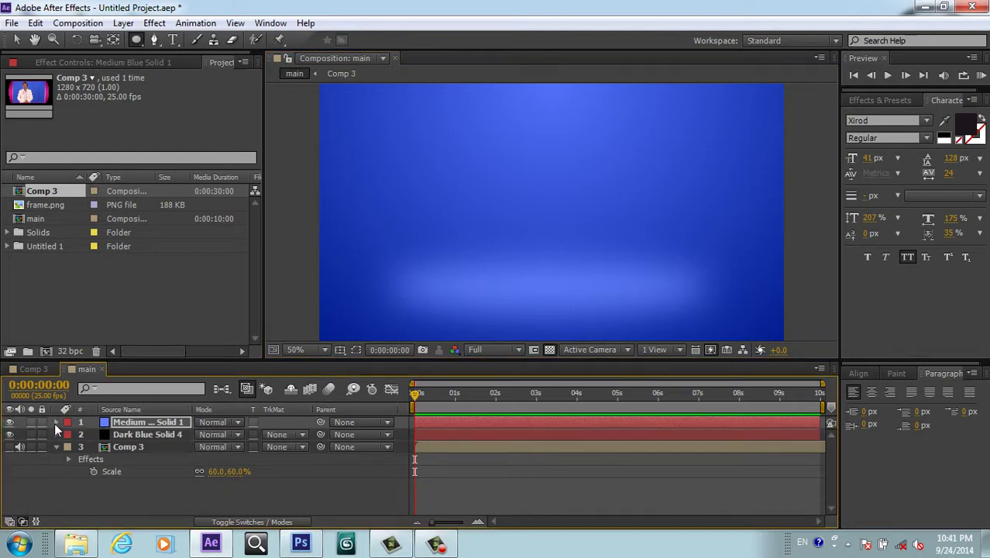
pyautogui.rightClick(152, 501)
pyautogui.moveTo(230, 353)
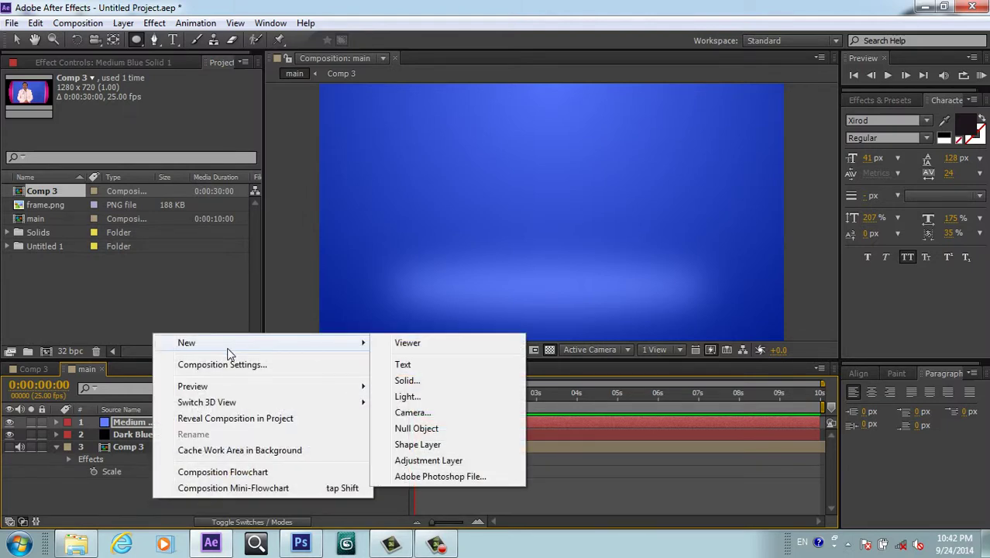
pyautogui.click(416, 381)
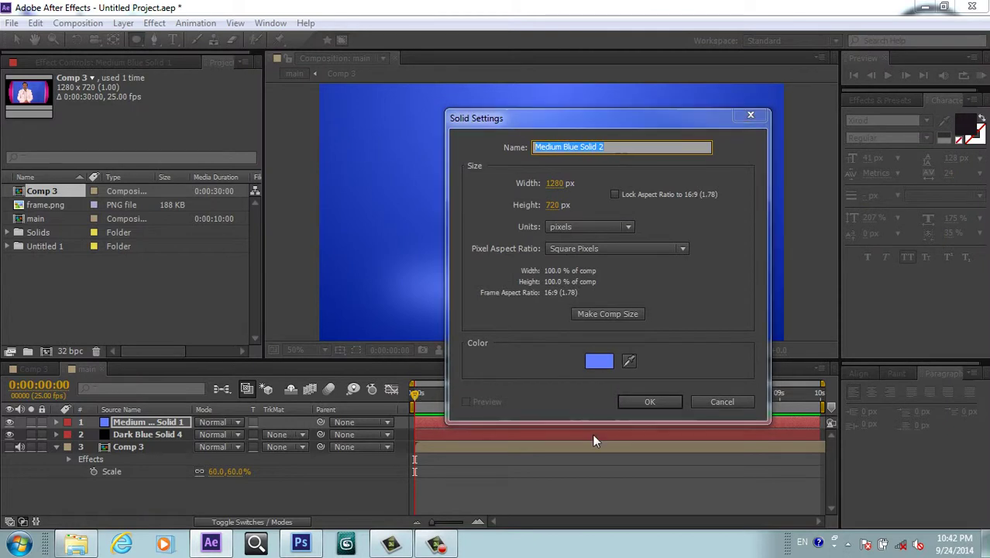
pyautogui.click(599, 361)
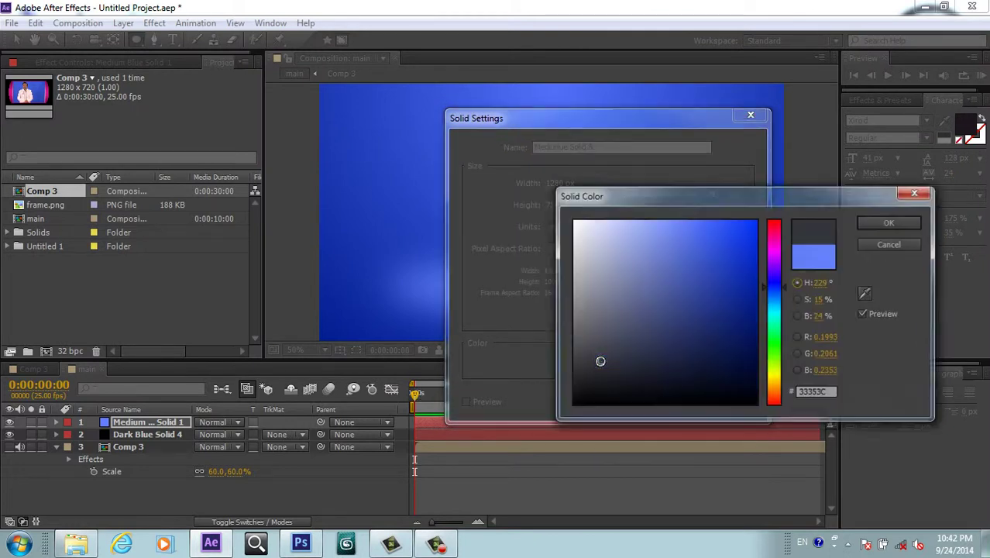
pyautogui.click(612, 223)
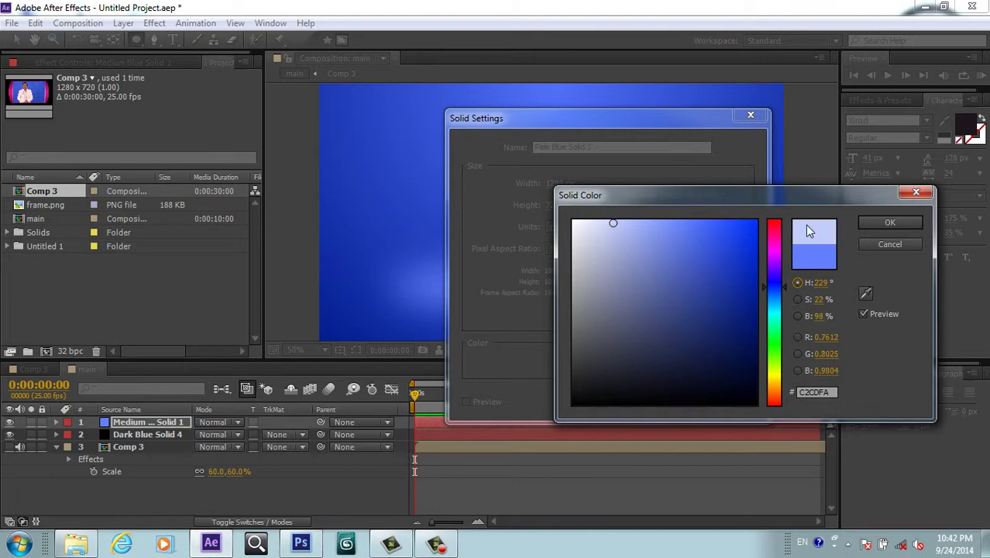
pyautogui.click(868, 224)
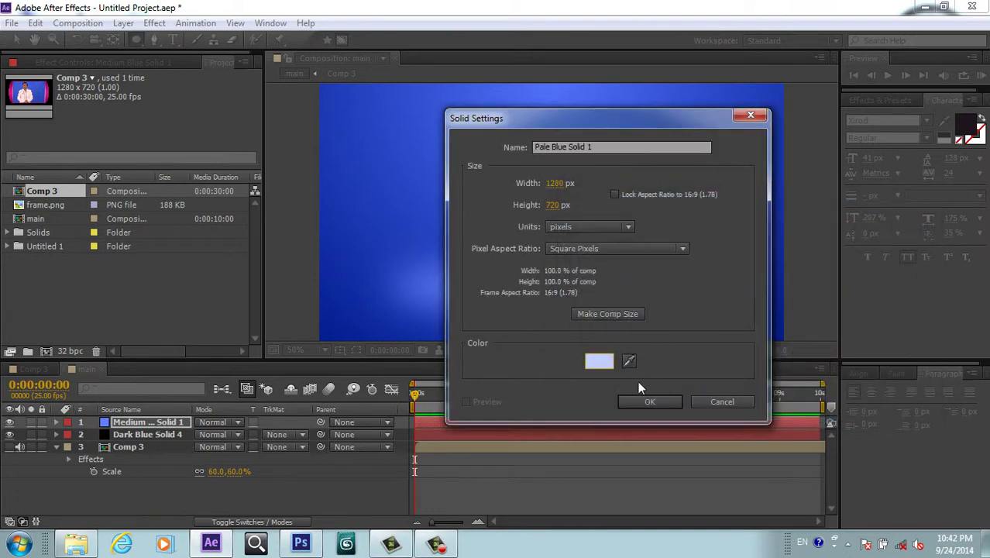
pyautogui.click(643, 404)
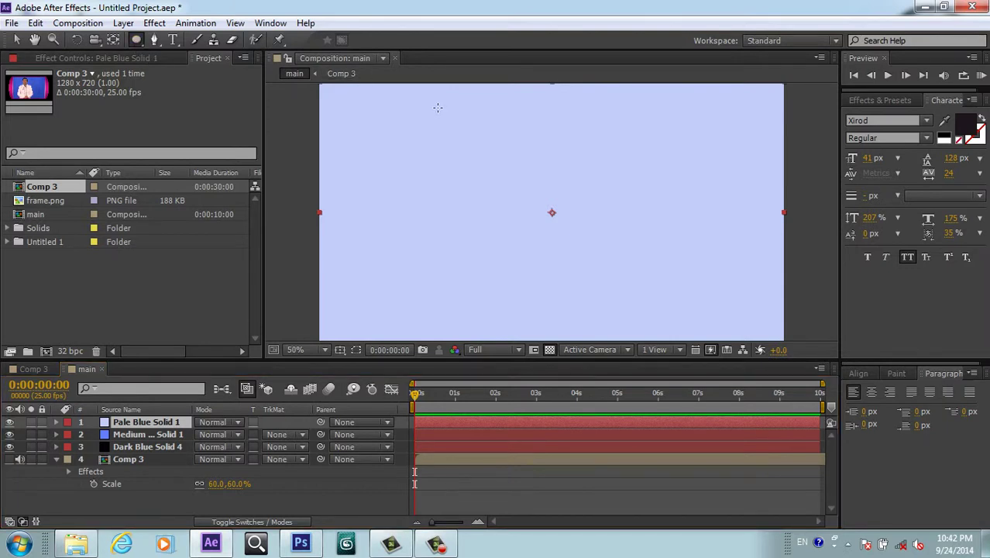
# Step: Draw an elliptical mask near the top of the pale solid and nudge it up-left
pyautogui.moveTo(419, 105); pyautogui.dragTo(687, 154)
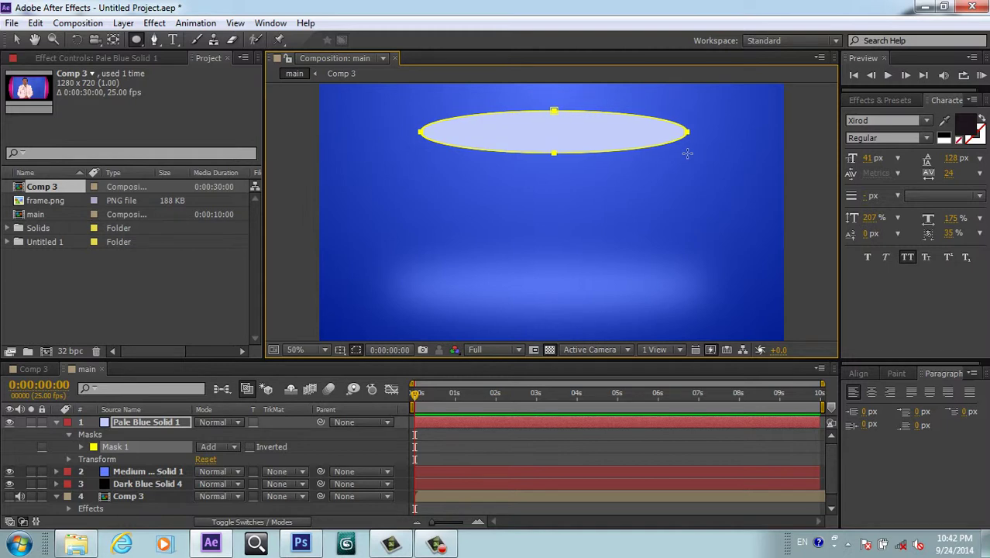
pyautogui.click(21, 41)
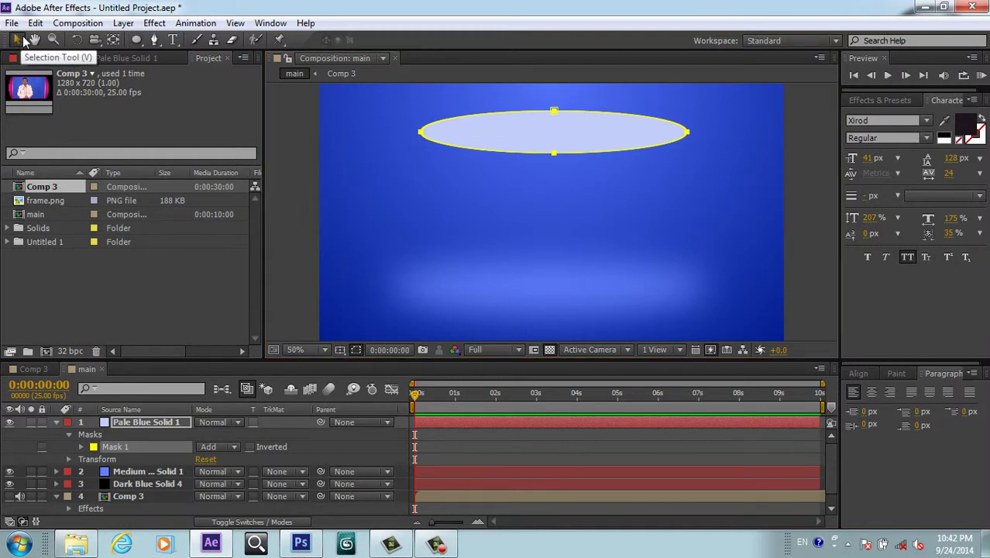
pyautogui.click(552, 114)
pyautogui.click(551, 109)
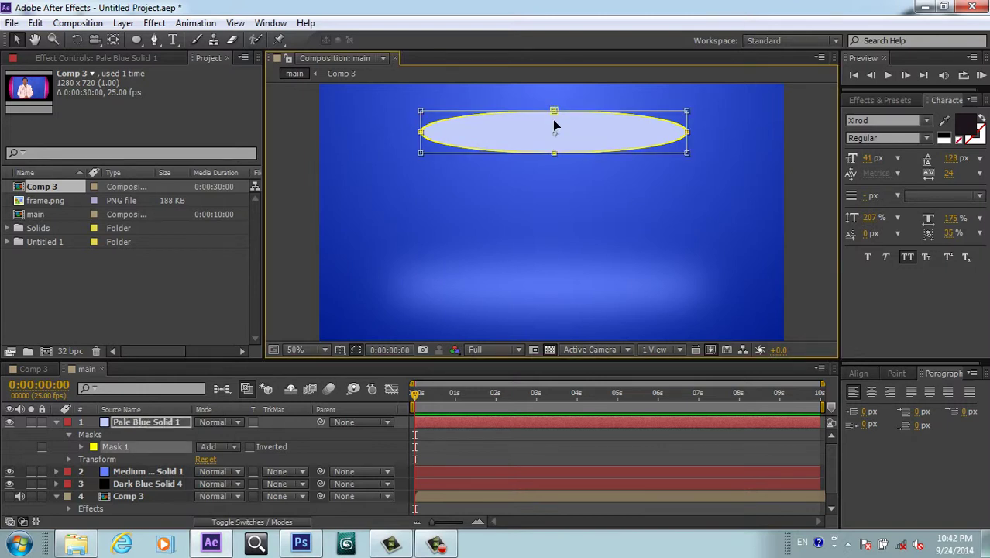
pyautogui.doubleClick(553, 123)
pyautogui.moveTo(549, 118); pyautogui.dragTo(544, 114)
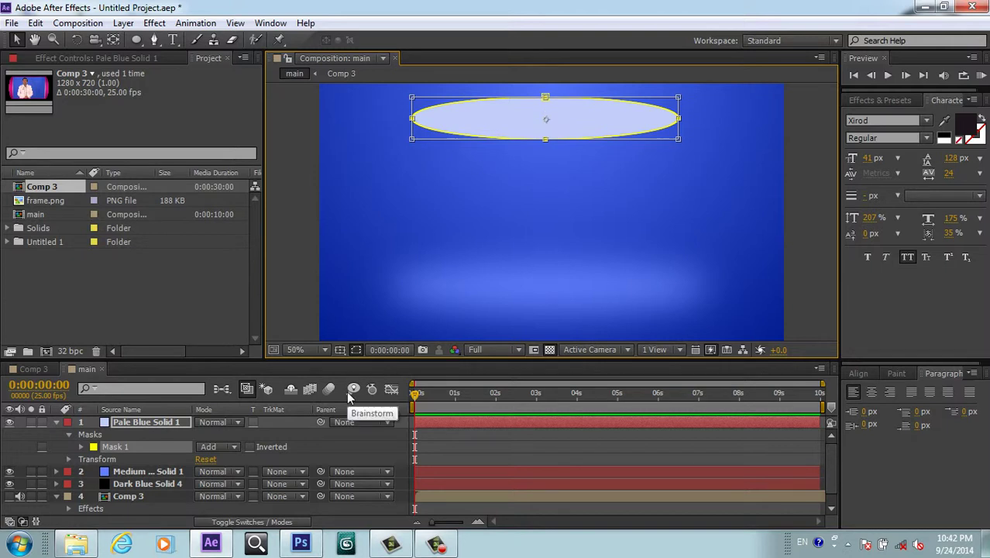
# Step: Feather the top ellipse mask by 140 pixels and hide the mask outlines
pyautogui.press('f')
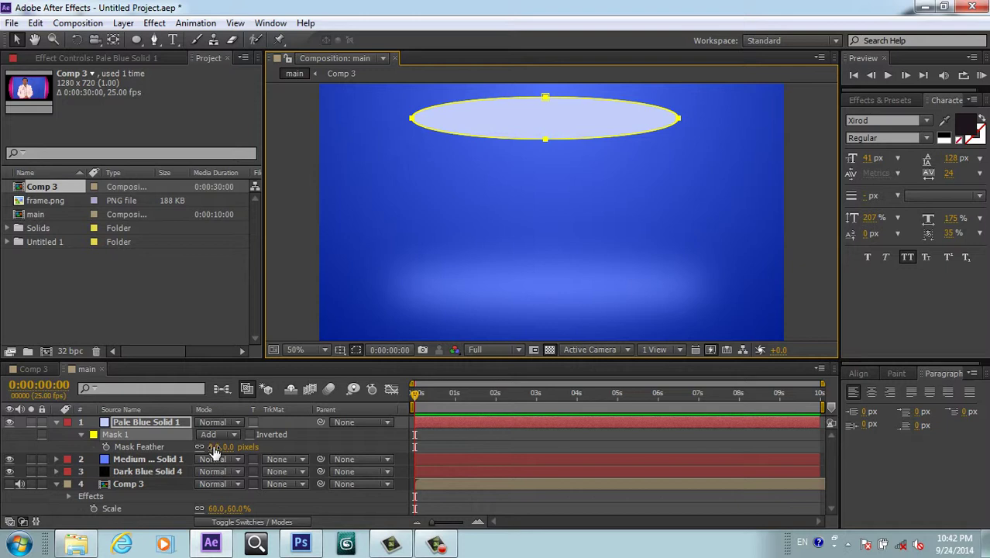
pyautogui.moveTo(214, 449); pyautogui.dragTo(313, 444)
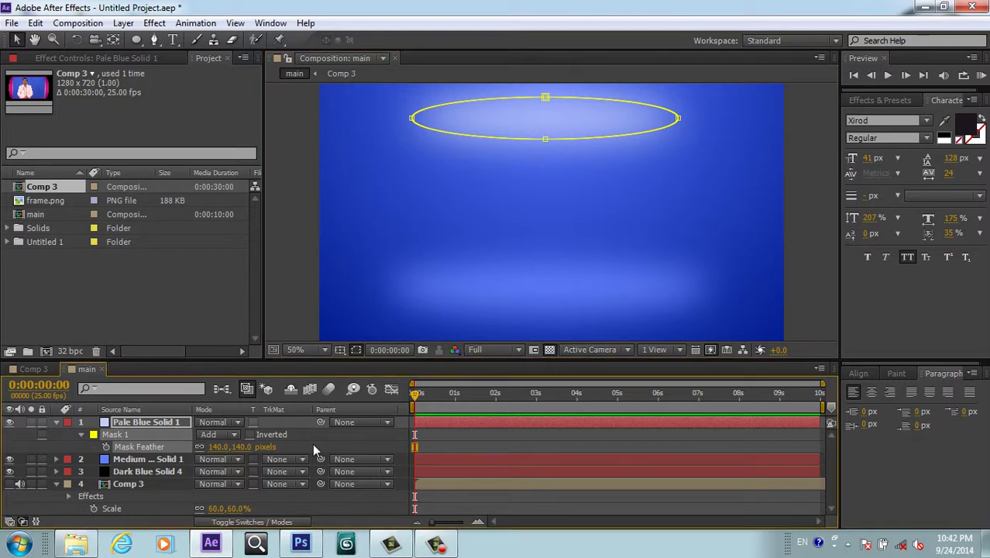
pyautogui.click(358, 348)
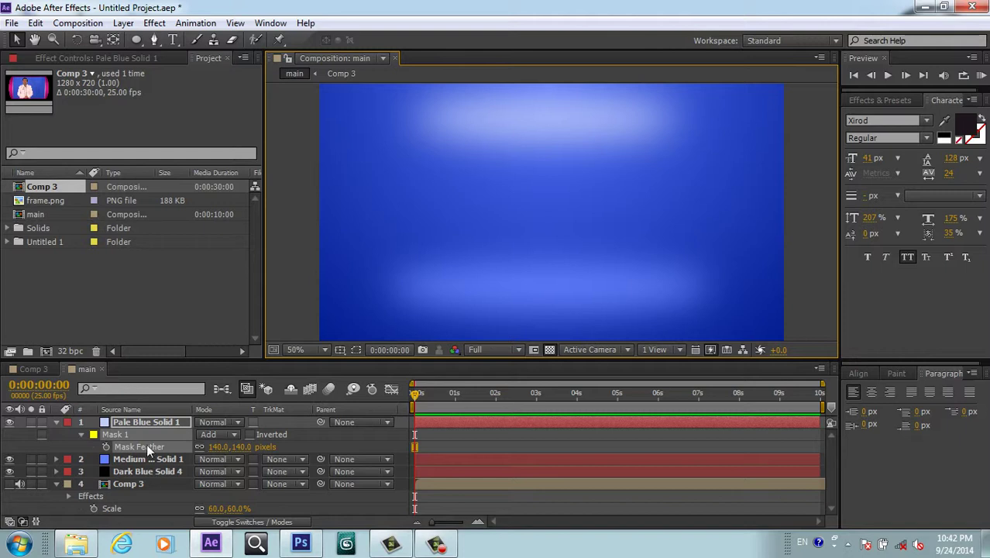
pyautogui.click(138, 418)
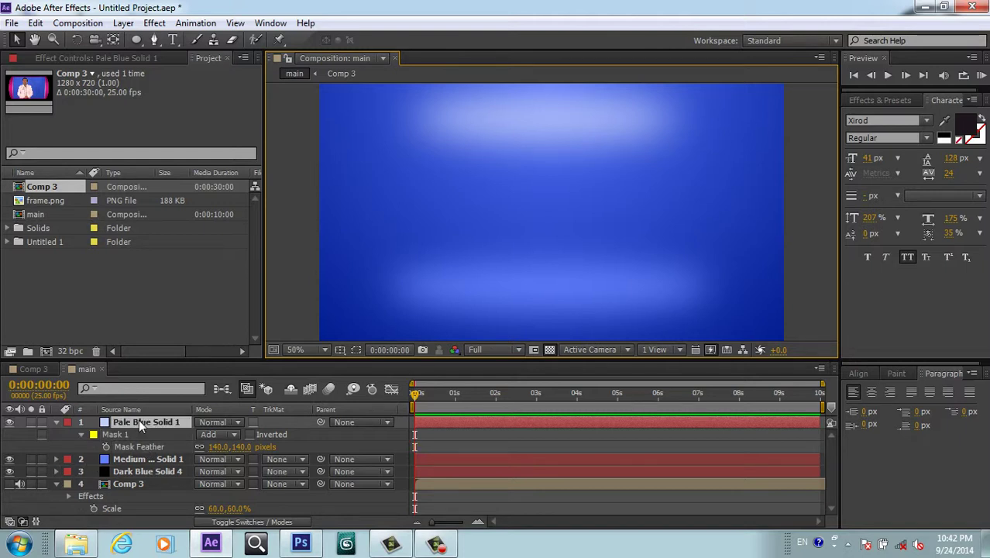
pyautogui.click(139, 459)
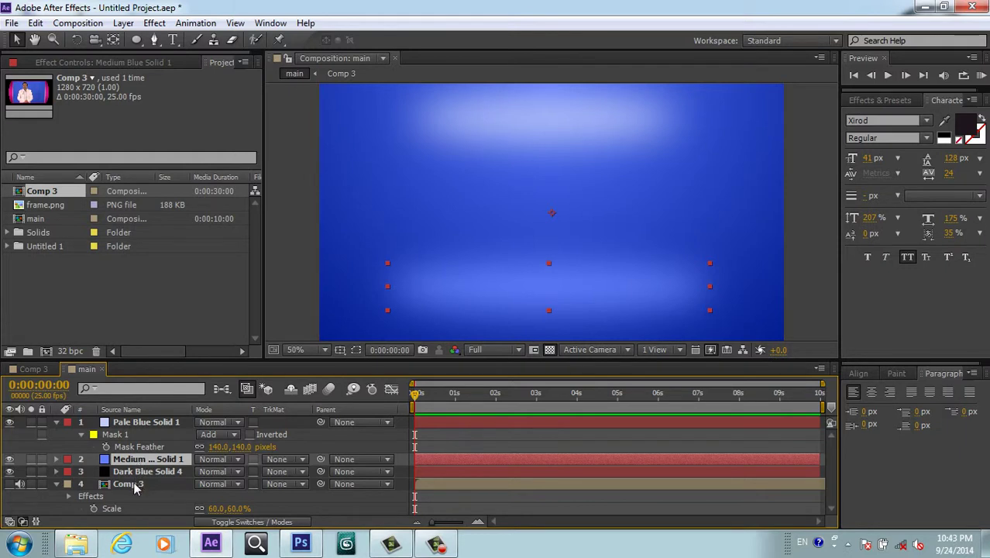
pyautogui.click(133, 484)
# Step: Move Comp 3 above the solids to the top of the stack and keep it visible
pyautogui.moveTo(129, 483); pyautogui.dragTo(123, 417)
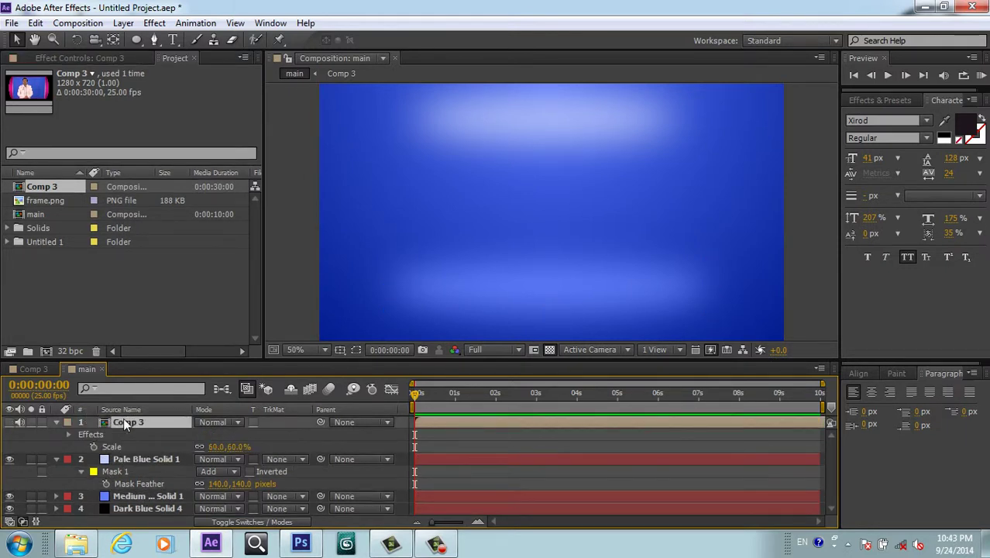
pyautogui.click(56, 459)
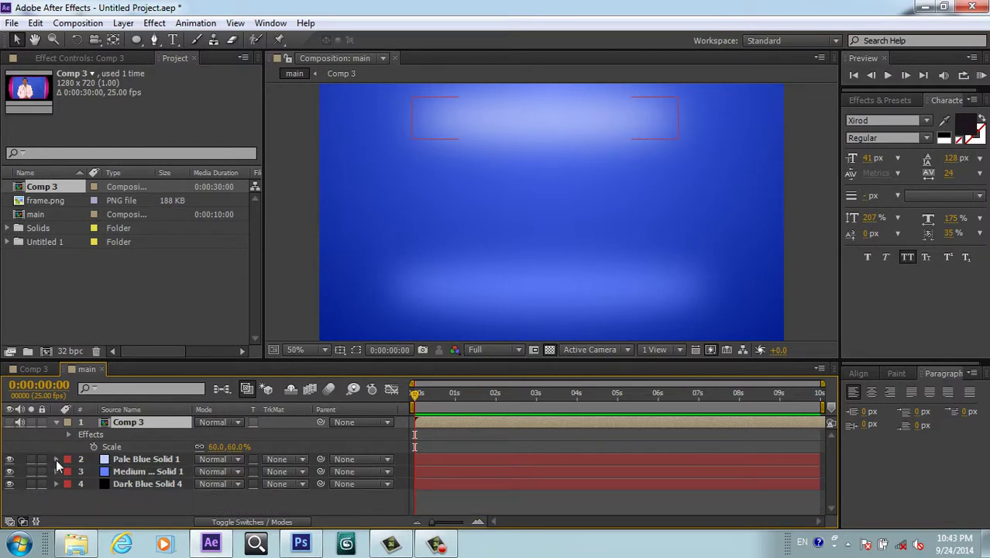
pyautogui.click(9, 422)
pyautogui.click(9, 422)
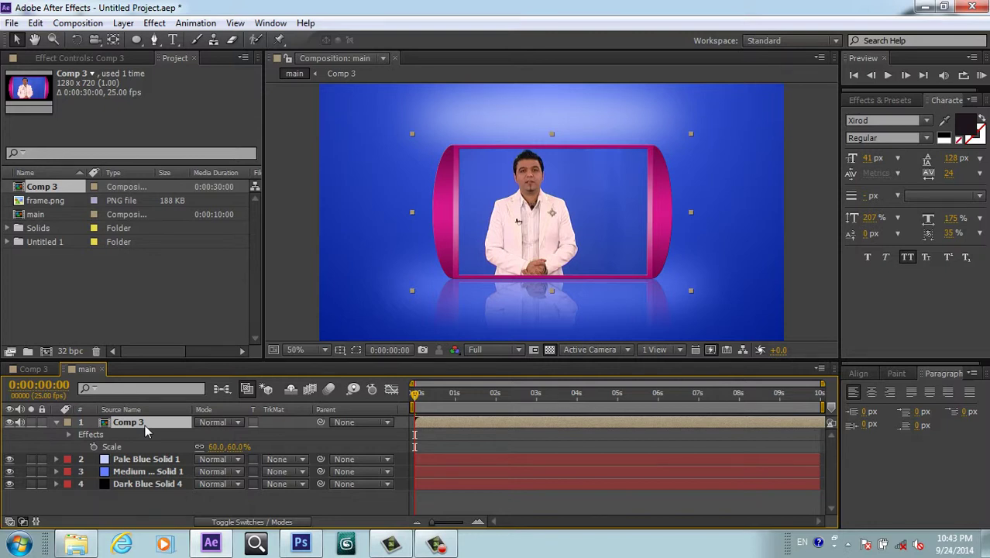
# Step: Scale Comp 3 down to 50% and fold away its properties
pyautogui.press('e')
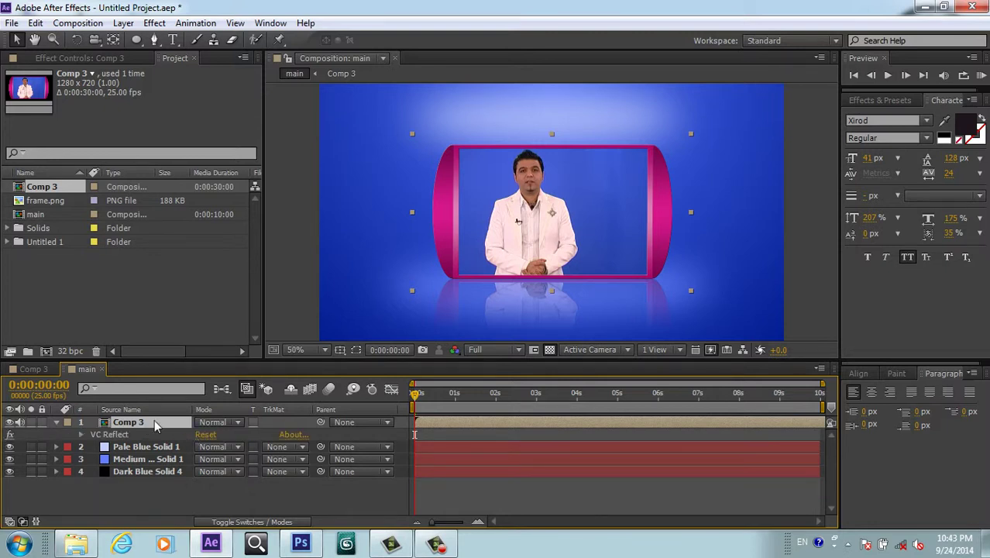
pyautogui.press('s')
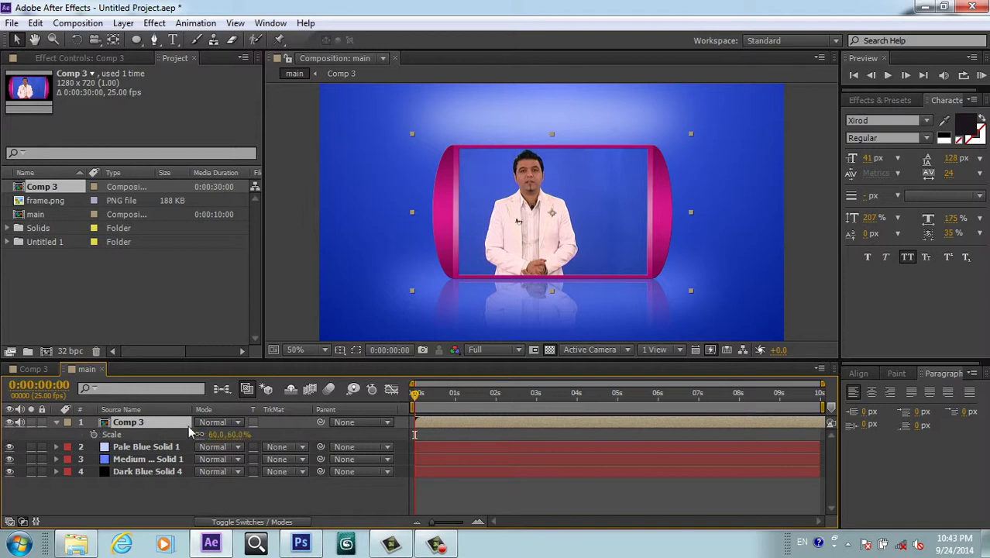
pyautogui.moveTo(216, 438); pyautogui.dragTo(210, 436)
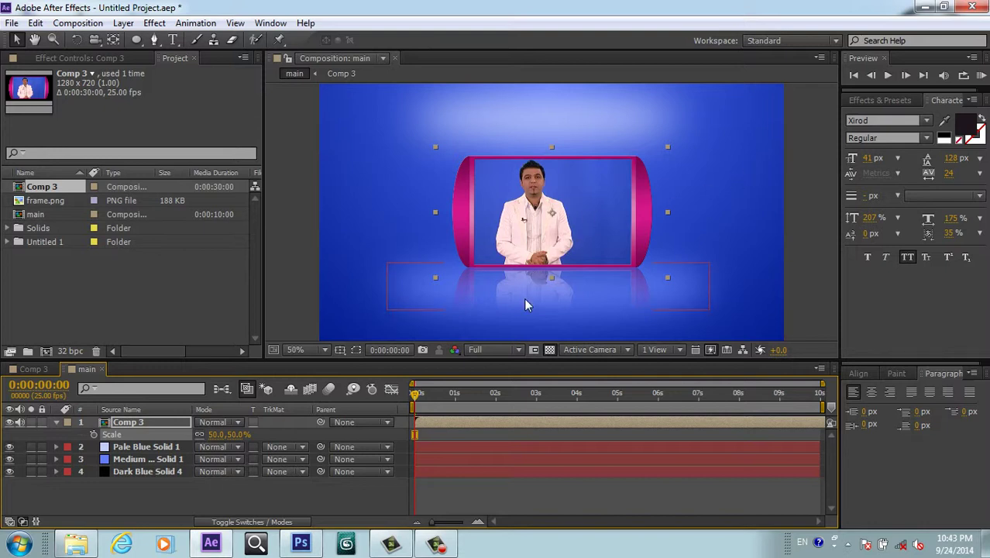
pyautogui.click(56, 422)
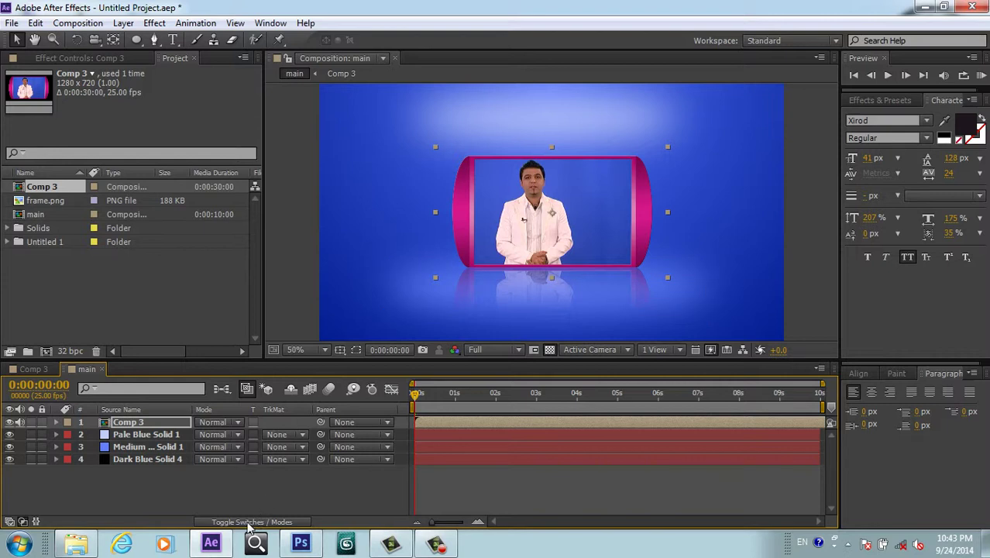
# Step: Switch the timeline to layer switches and make Comp 3 a 3D layer
pyautogui.click(249, 521)
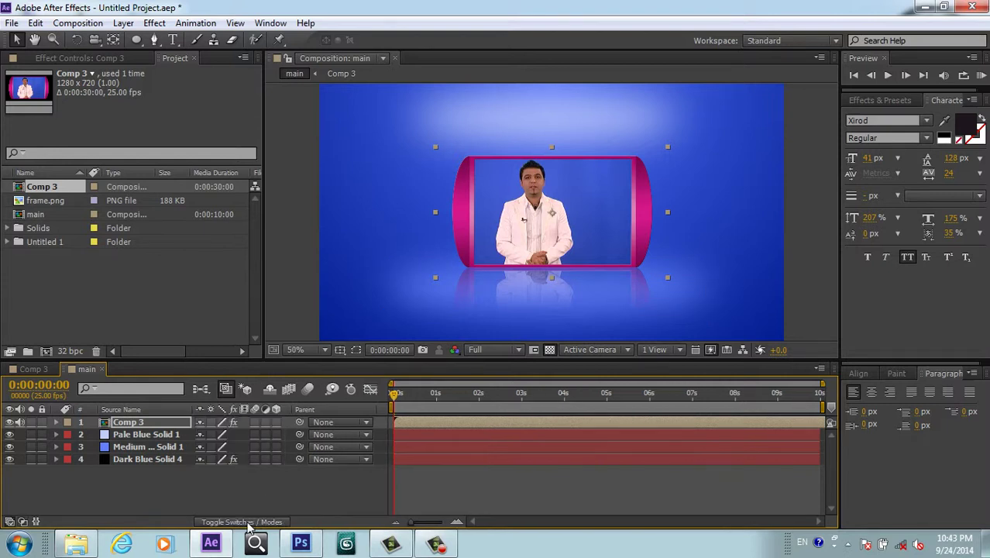
pyautogui.click(276, 422)
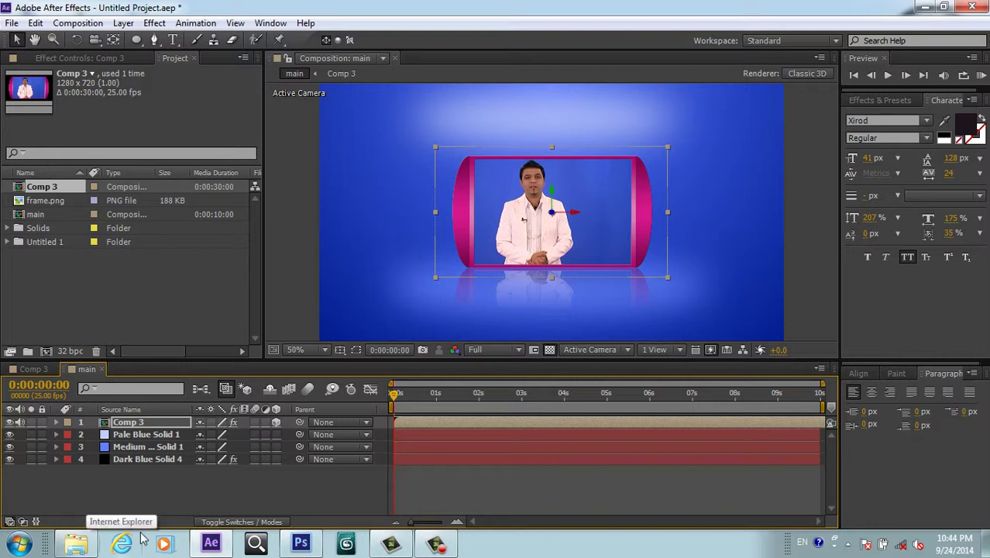
# Step: Show Comp 3's Anchor Point and raise its Z value toward 3600, pushing the presenter out of view
pyautogui.press('a')
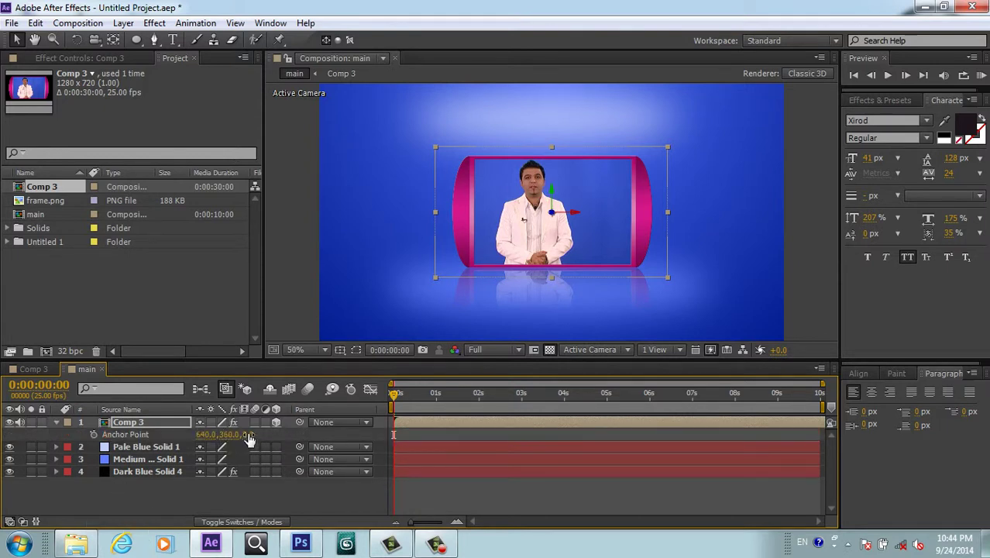
pyautogui.moveTo(247, 436); pyautogui.dragTo(467, 426)
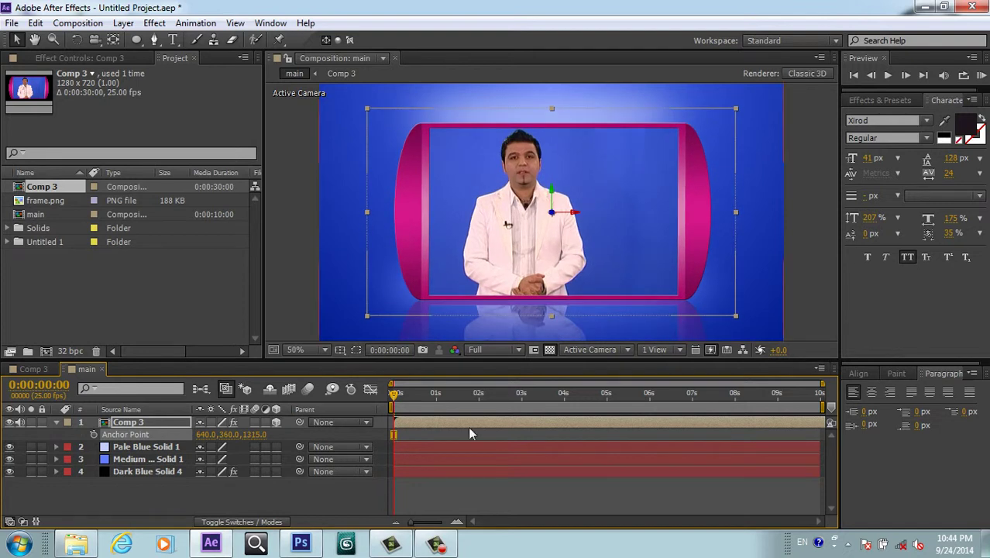
pyautogui.moveTo(252, 436); pyautogui.dragTo(581, 438)
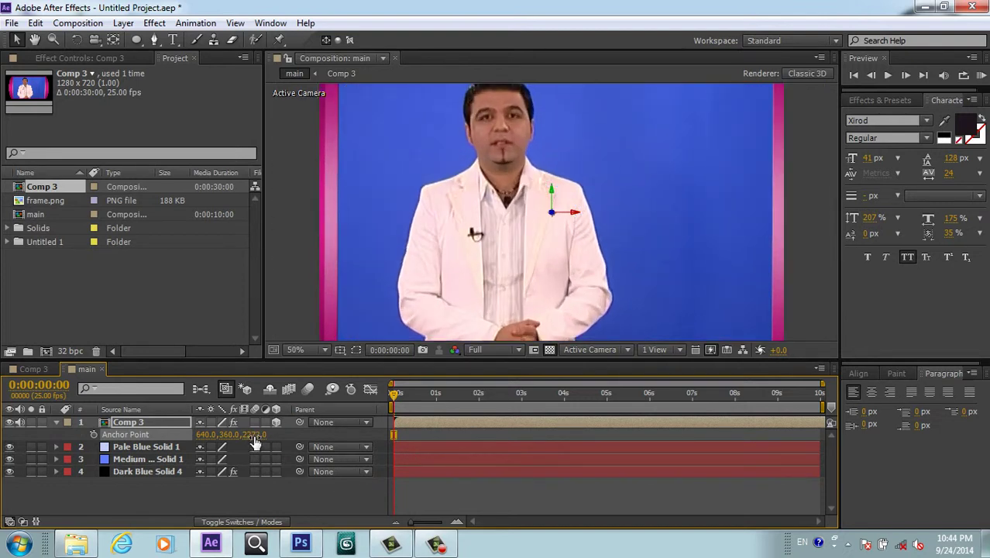
pyautogui.moveTo(254, 434); pyautogui.dragTo(327, 385)
pyautogui.moveTo(261, 434); pyautogui.dragTo(659, 423)
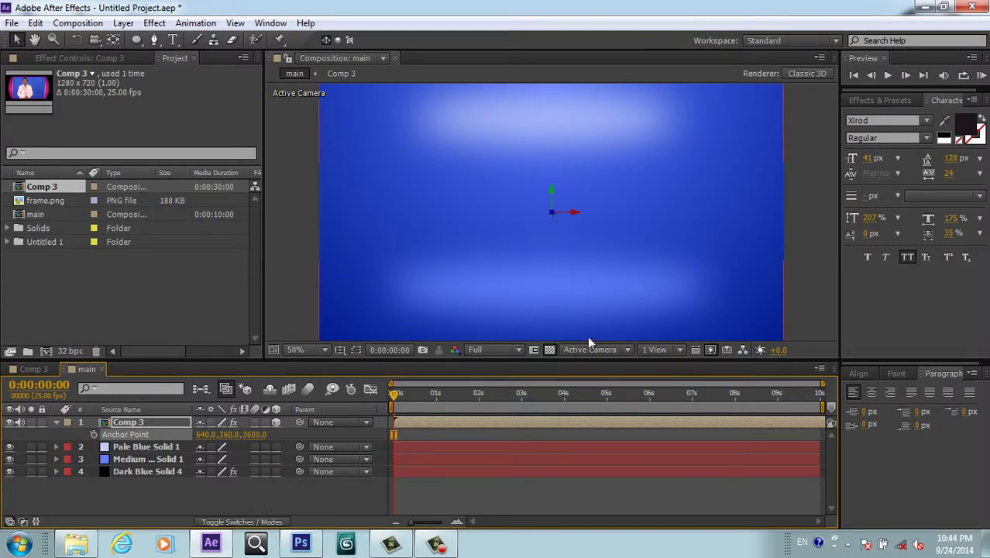
pyautogui.click(627, 350)
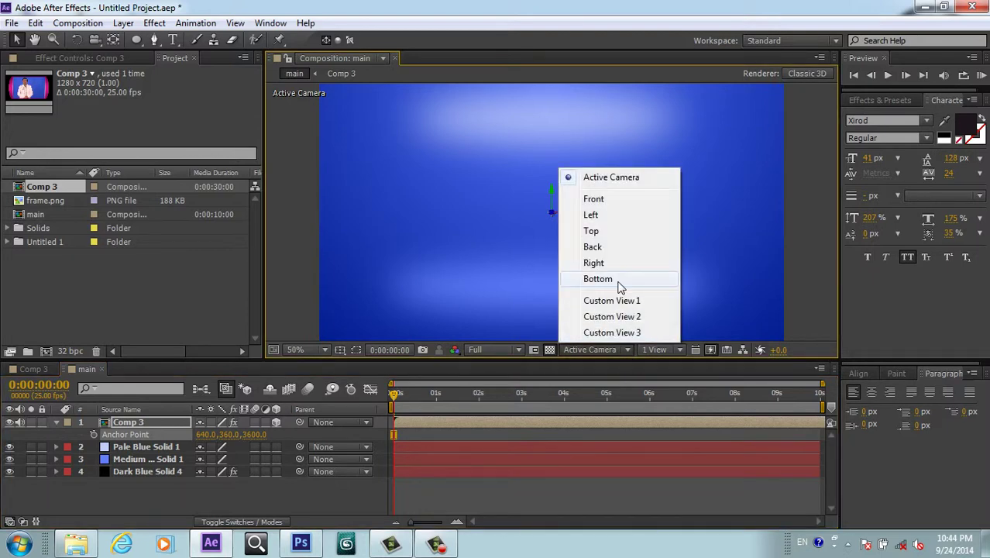
pyautogui.click(609, 232)
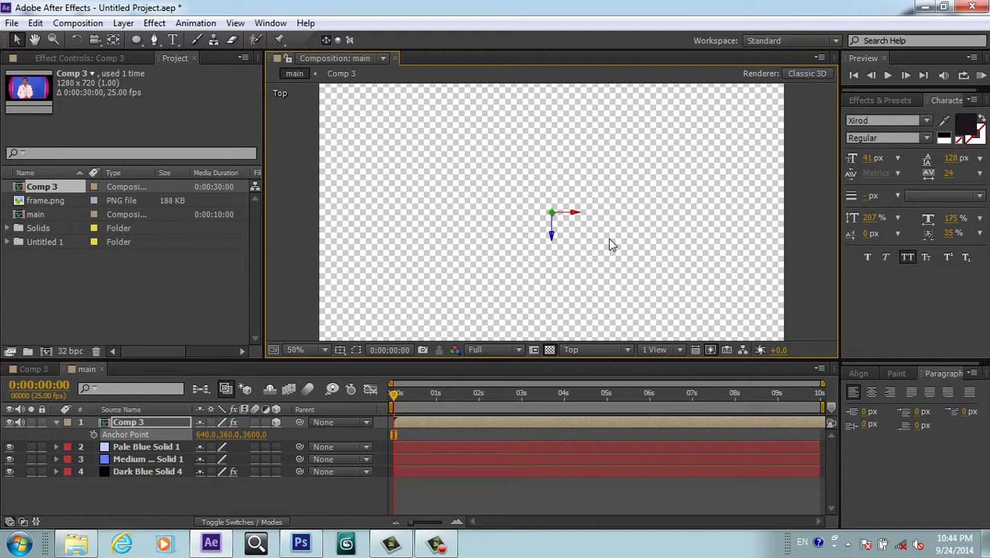
pyautogui.press(',')
pyautogui.press(',')
pyautogui.press(',')
pyautogui.press(',')
pyautogui.press(',')
pyautogui.press(',')
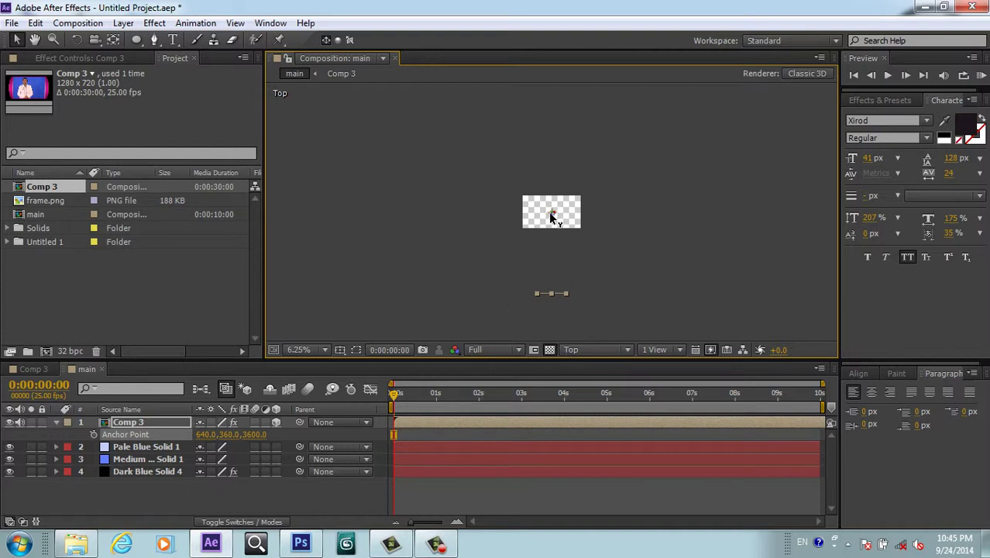
pyautogui.click(159, 421)
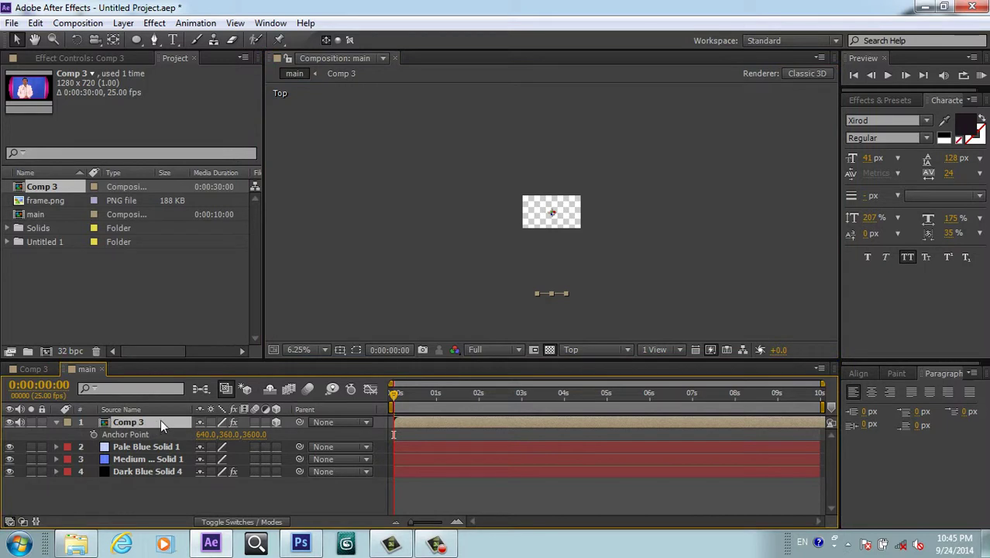
pyautogui.click(627, 350)
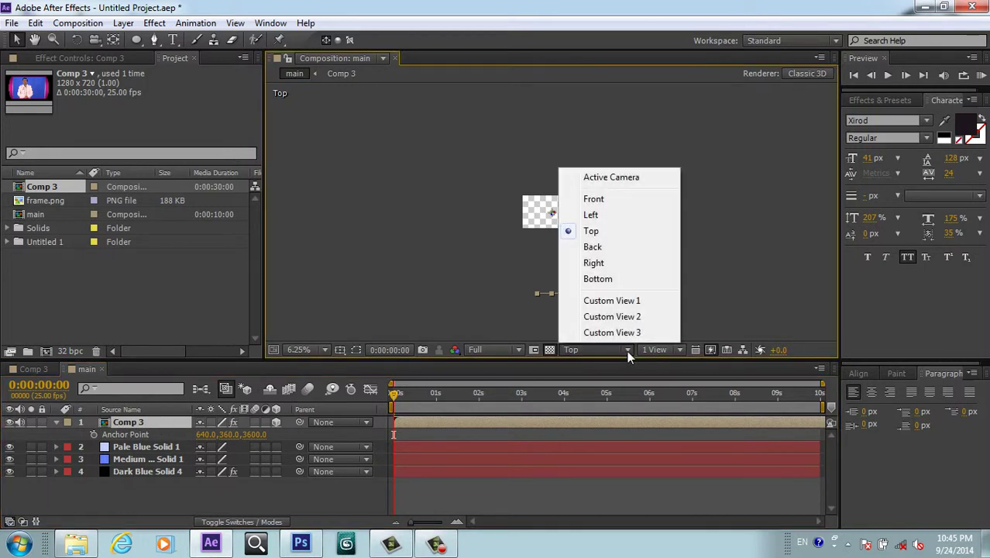
pyautogui.click(611, 177)
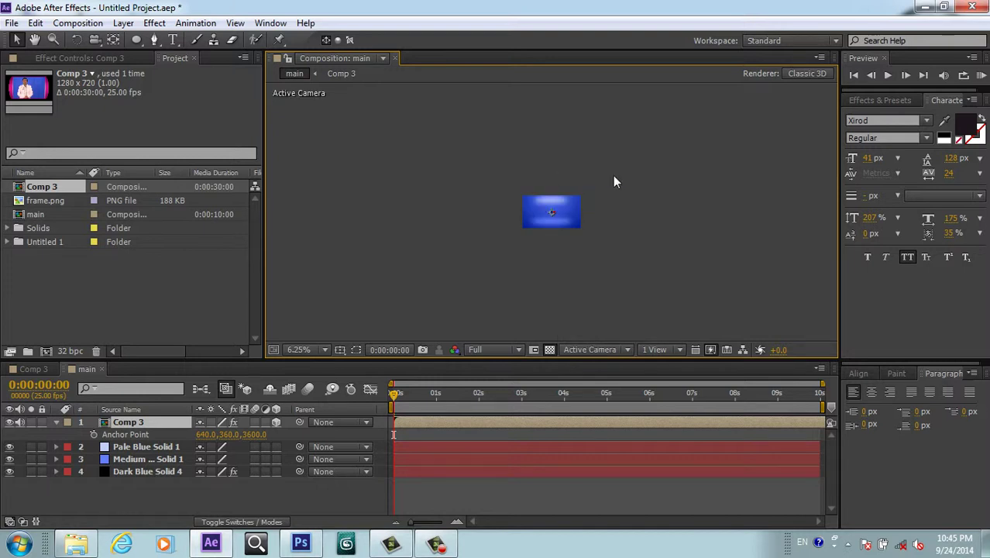
# Step: Zoom the view to 50% and scrub Comp 3's Position Z to bring the presenter back into view
pyautogui.press('.')
pyautogui.press('.')
pyautogui.press('.')
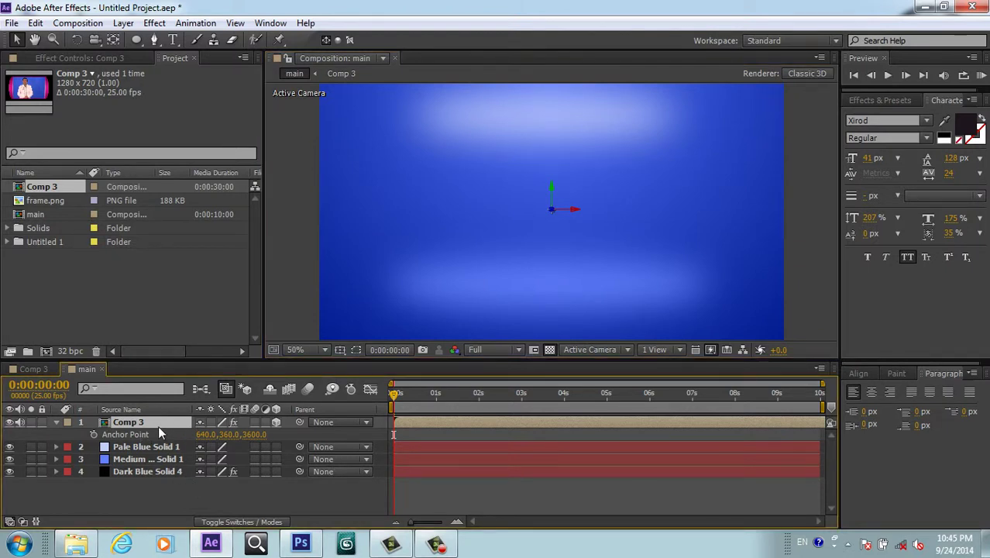
pyautogui.press('p')
pyautogui.moveTo(248, 438); pyautogui.dragTo(989, 410)
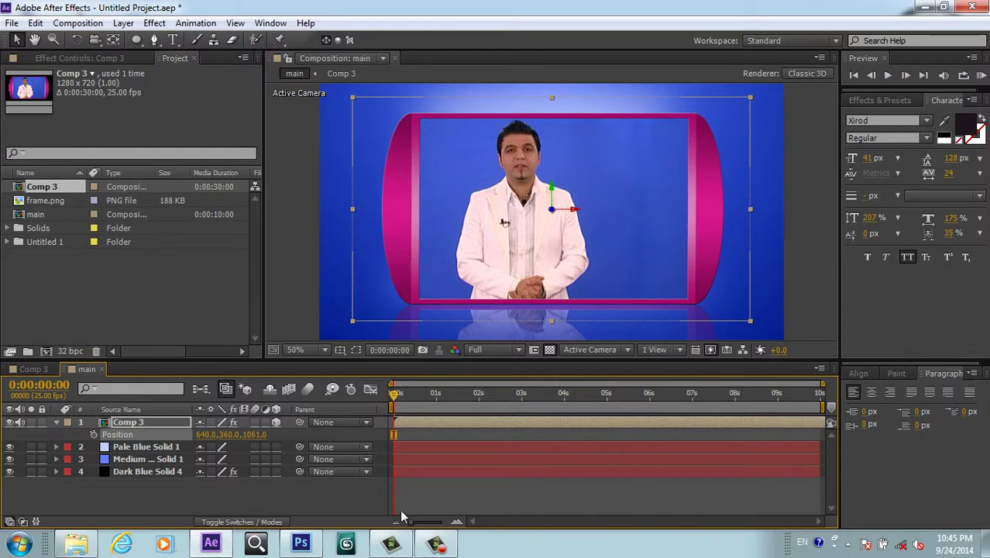
pyautogui.moveTo(254, 436); pyautogui.dragTo(648, 431)
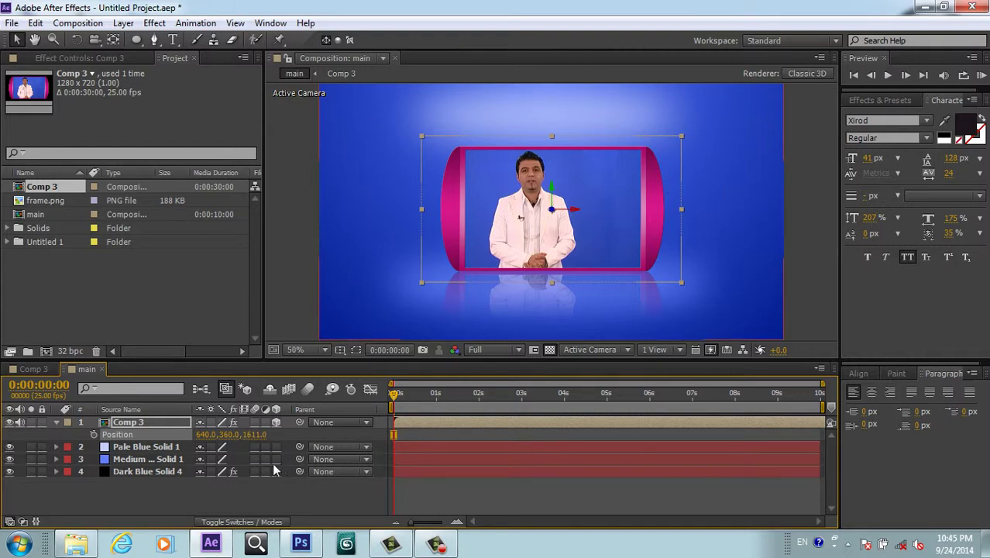
# Step: Keep the layer name Comp 3, show its rotation properties, and swing it around its vertical axis
pyautogui.press('Return')
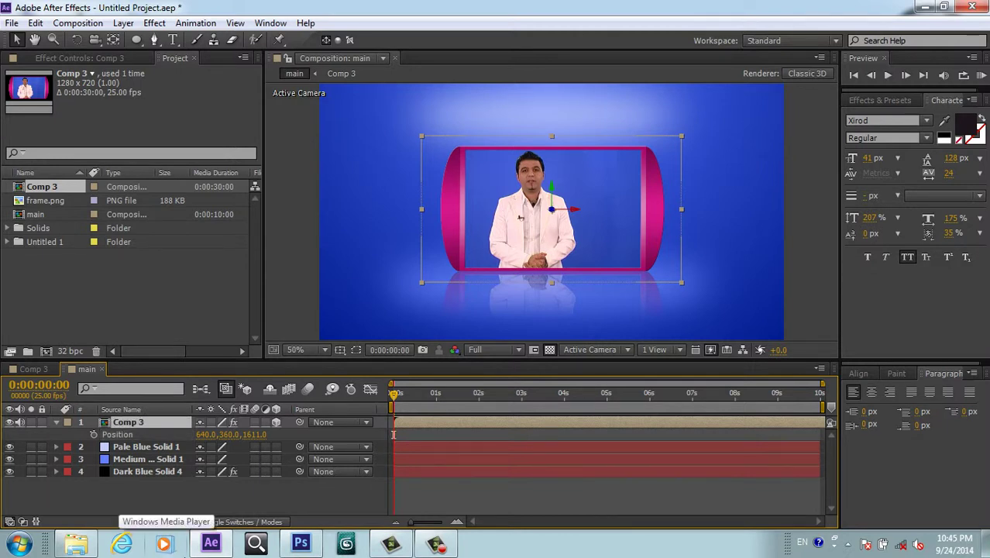
pyautogui.press('r')
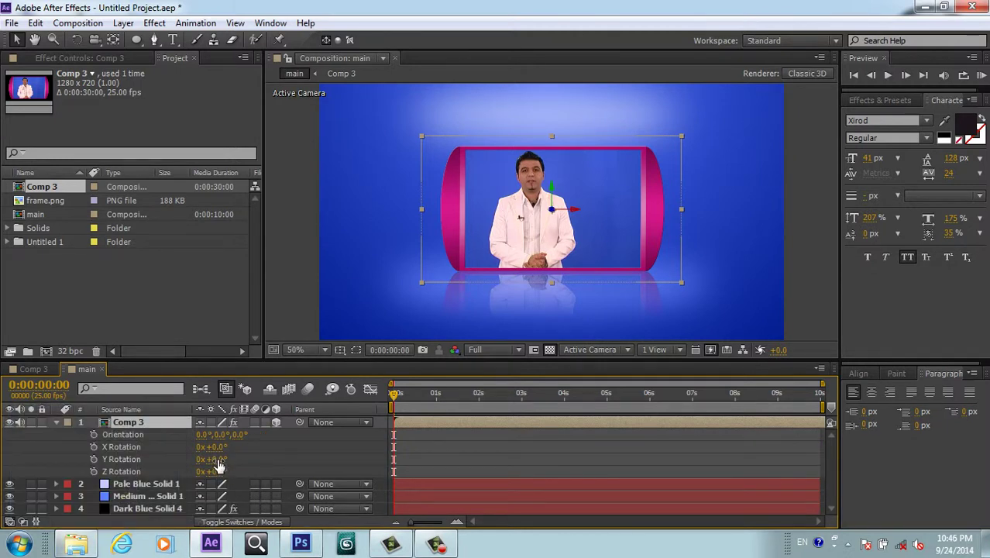
pyautogui.moveTo(217, 460); pyautogui.dragTo(246, 501)
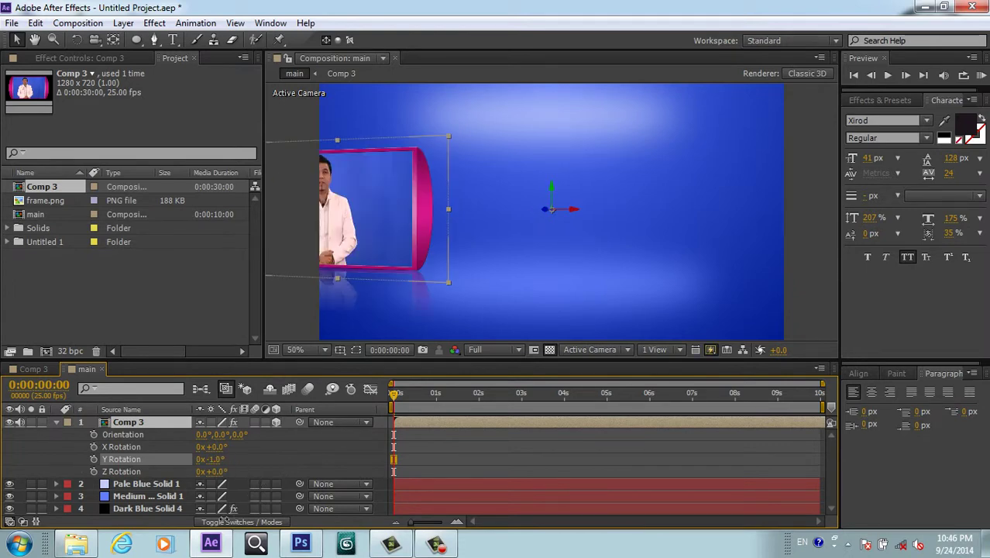
pyautogui.moveTo(227, 458)
pyautogui.mouseDown()
pyautogui.moveTo(222, 471)
pyautogui.moveTo(243, 469)
pyautogui.mouseUp()
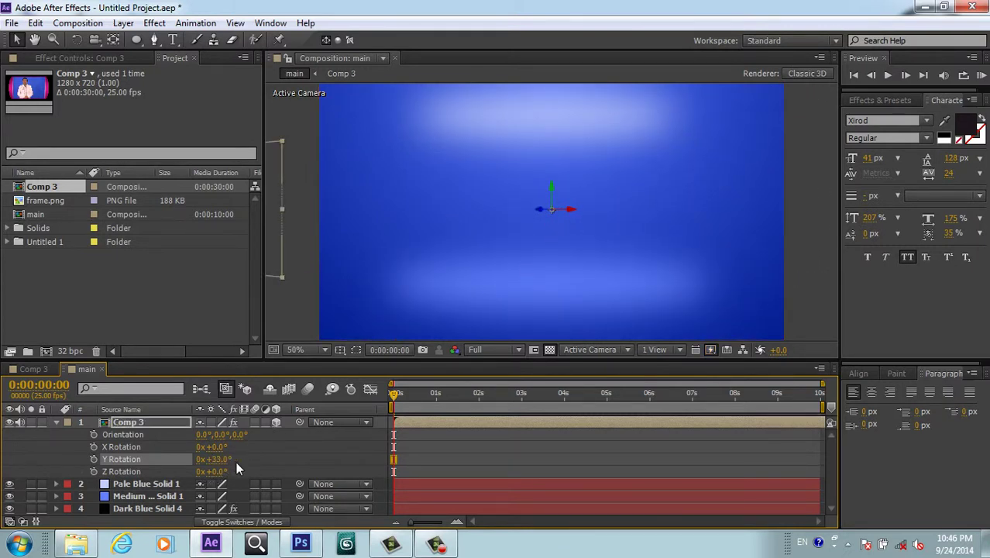
# Step: Restore the accidentally deleted Comp 3 layer and show its rotation properties again
pyautogui.press('Delete')
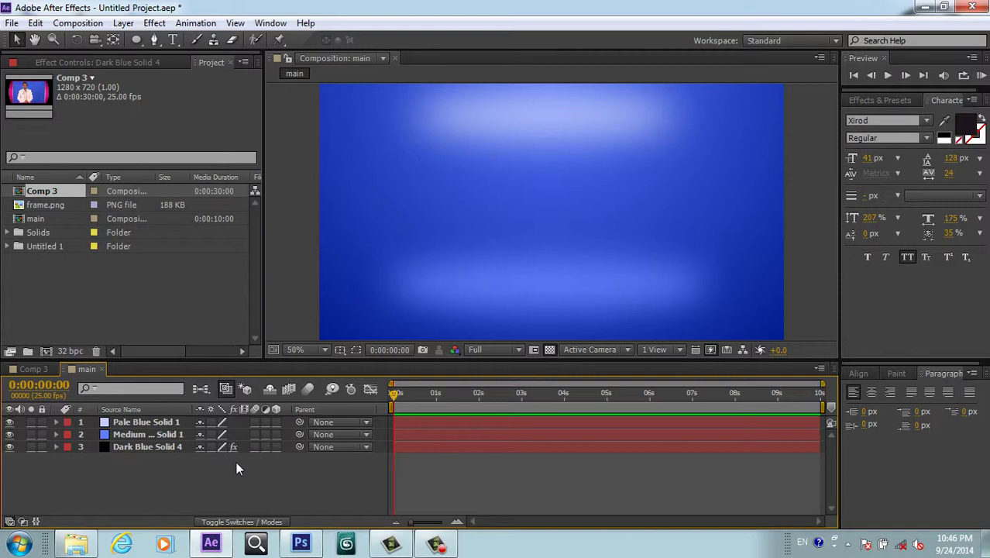
pyautogui.hotkey('ctrl', 'z')
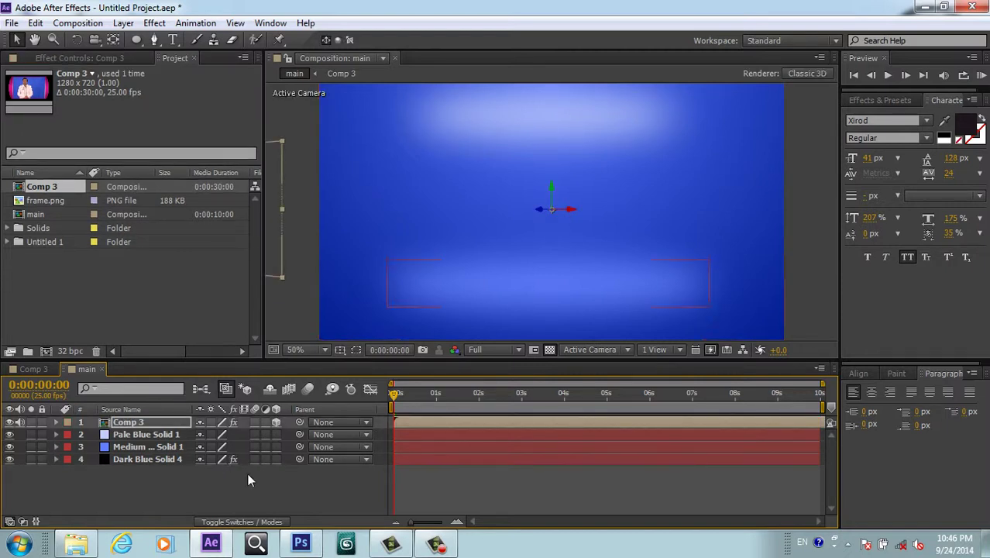
pyautogui.click(171, 418)
pyautogui.press('r')
# Step: Set Comp 3's Y Rotation to 0°
pyautogui.click(215, 460)
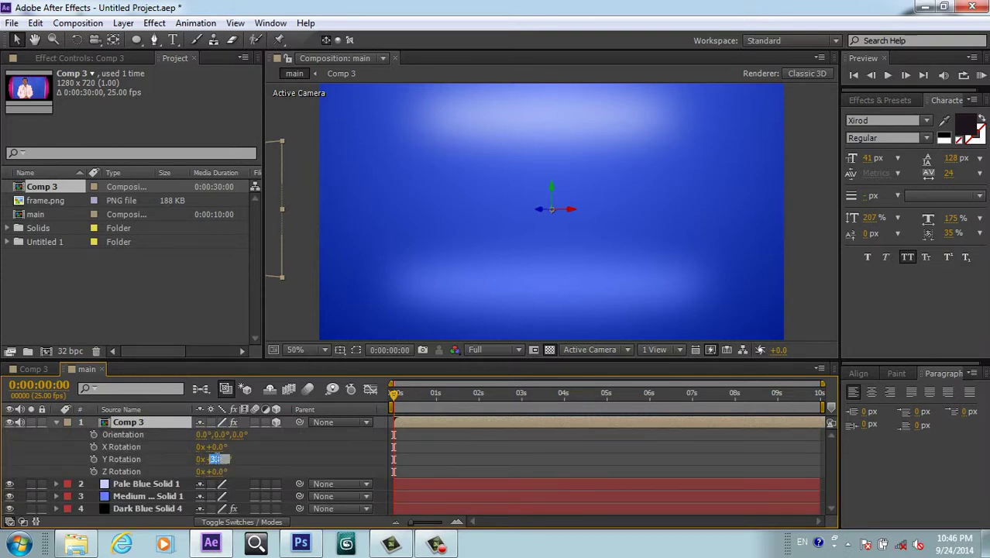
pyautogui.write('33')
pyautogui.hotkey('ctrl', 'a')
pyautogui.write('0')
pyautogui.press('Return')
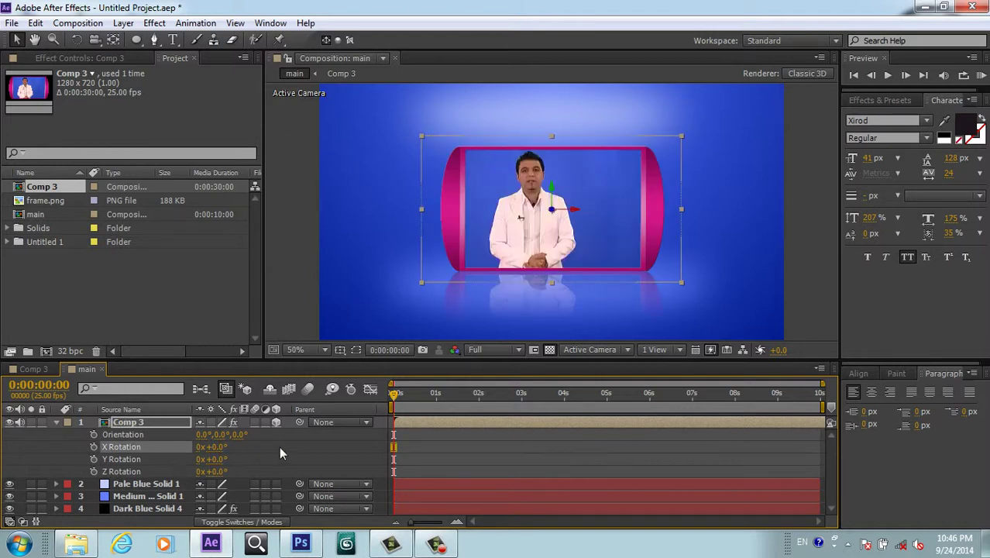
# Step: Move the current time to 0:00:05:00 and add an X Rotation keyframe of 0x+0.0° there
pyautogui.click(397, 393)
pyautogui.moveTo(607, 393); pyautogui.dragTo(604, 436)
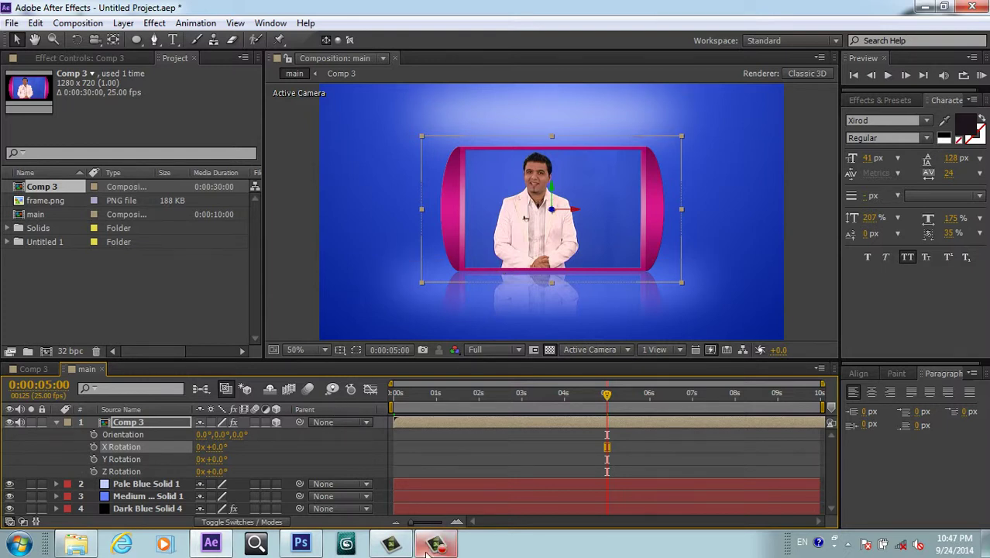
pyautogui.moveTo(432, 546)
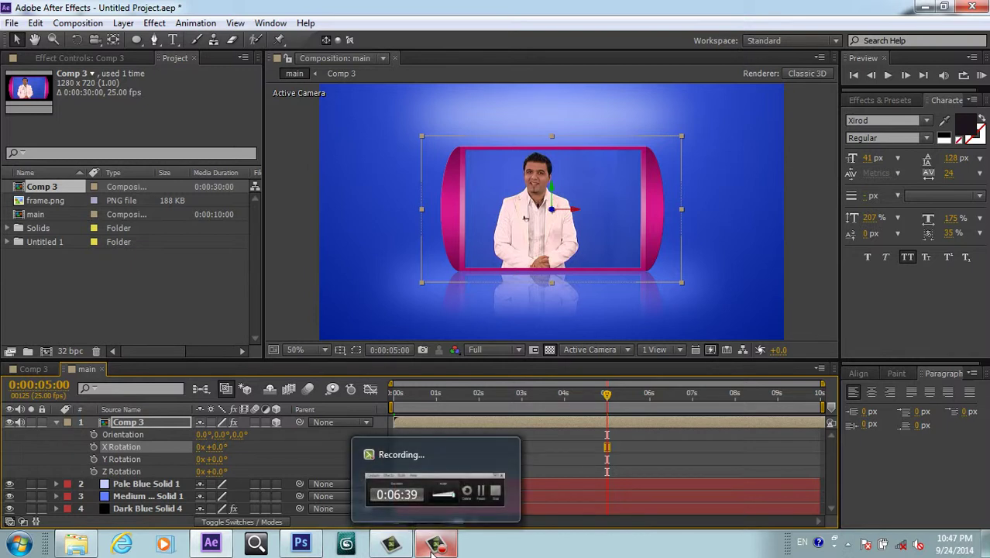
pyautogui.click(433, 547)
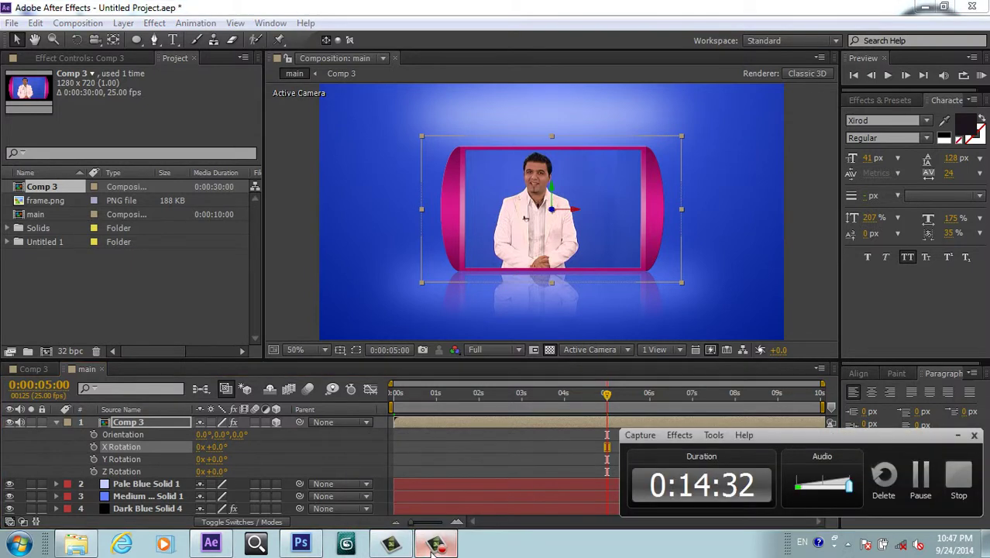
pyautogui.click(433, 547)
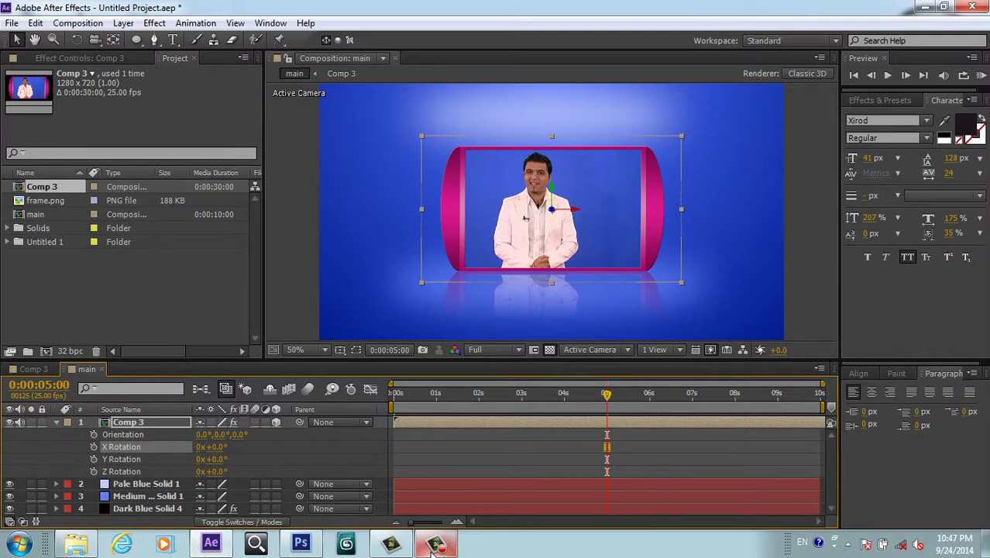